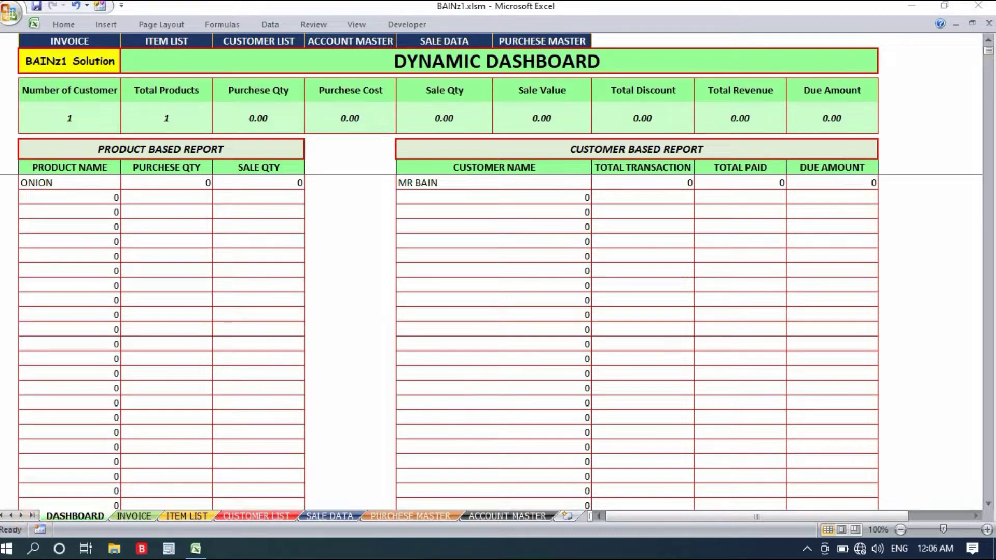
Tour the invoice, sale data, purchase master, item list and account master sheets from the dashboard
left_click(80, 41)
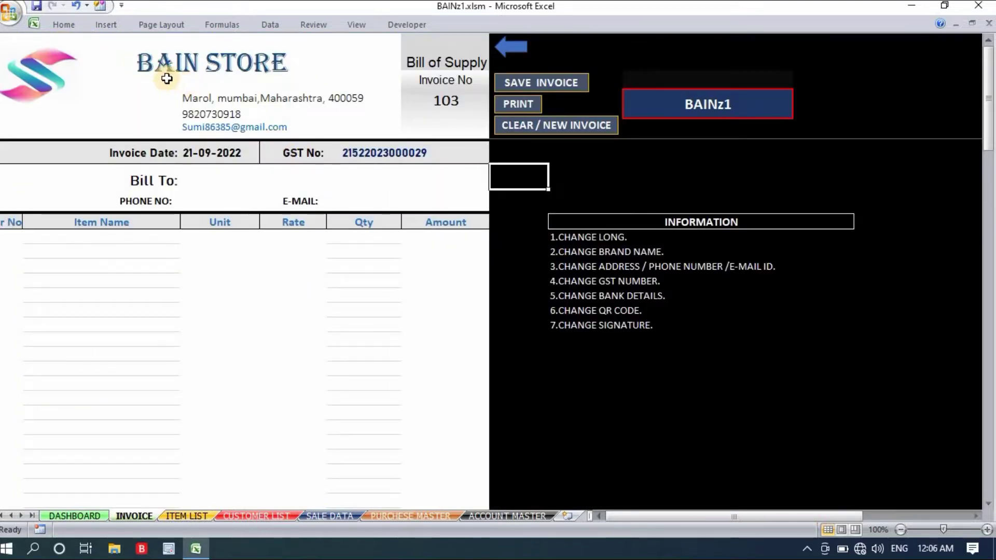
left_click(514, 49)
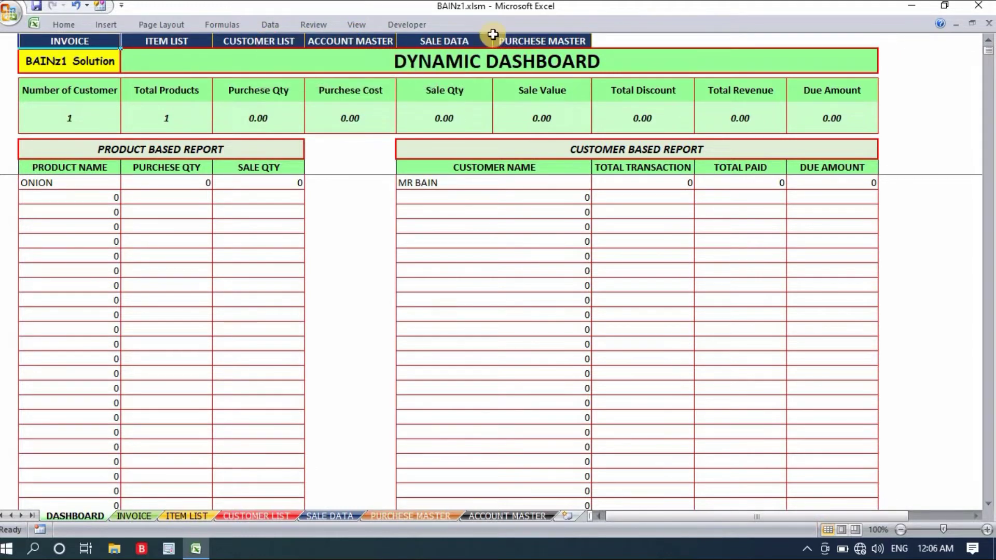
left_click(460, 47)
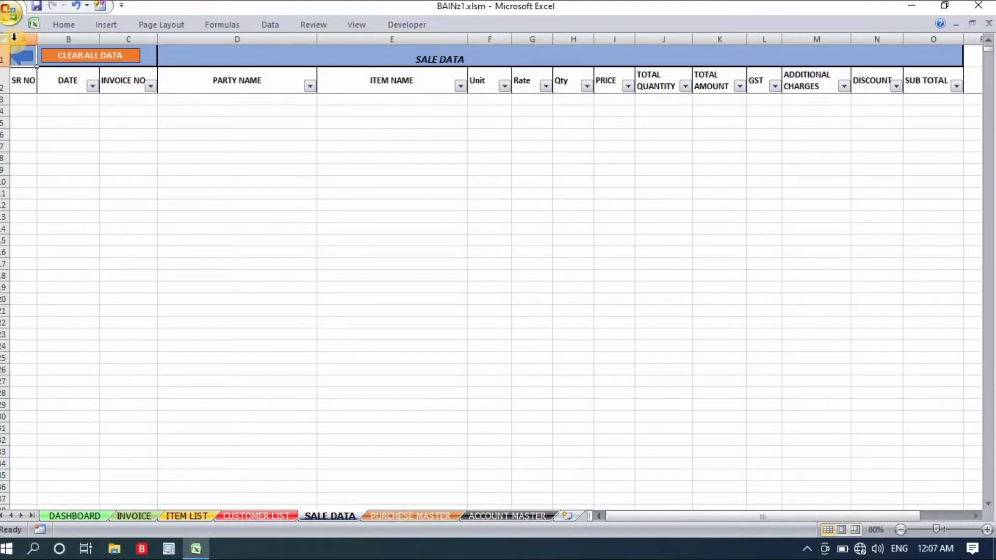
left_click(23, 56)
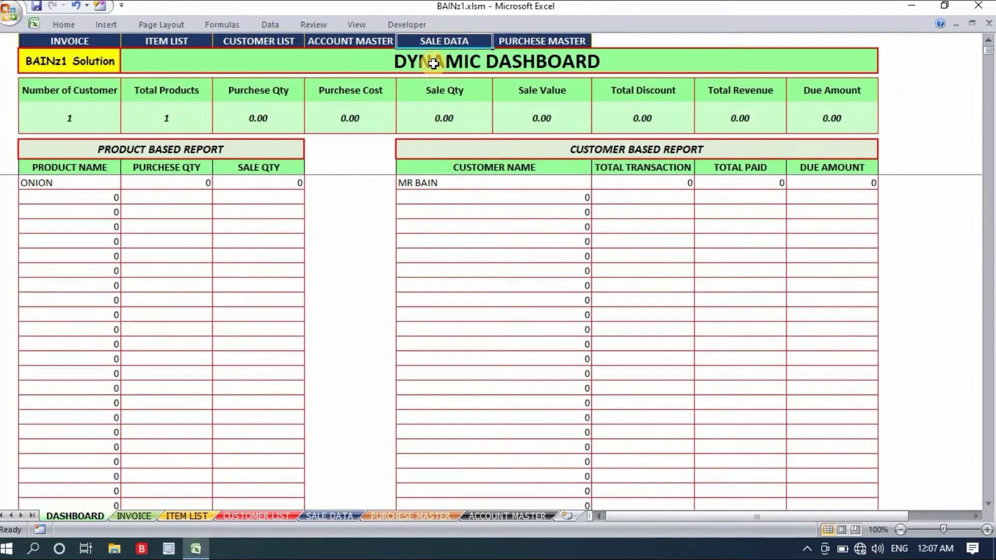
left_click(541, 46)
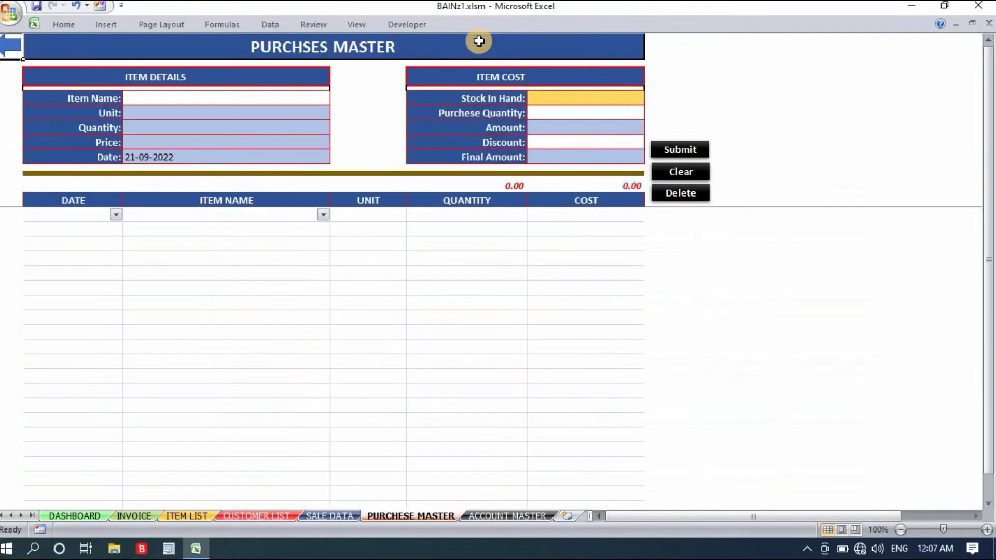
left_click(12, 47)
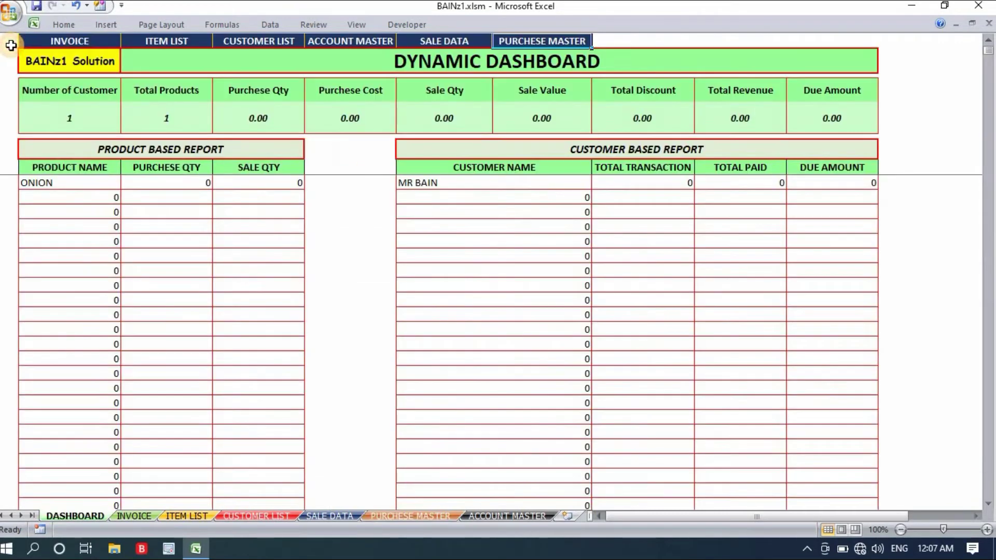
left_click(174, 41)
left_click(36, 67)
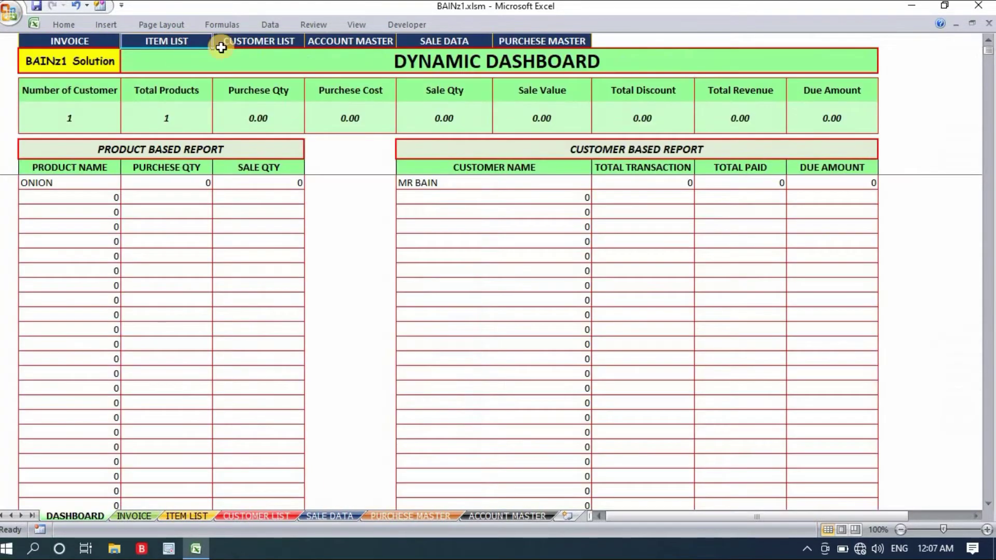
left_click(363, 41)
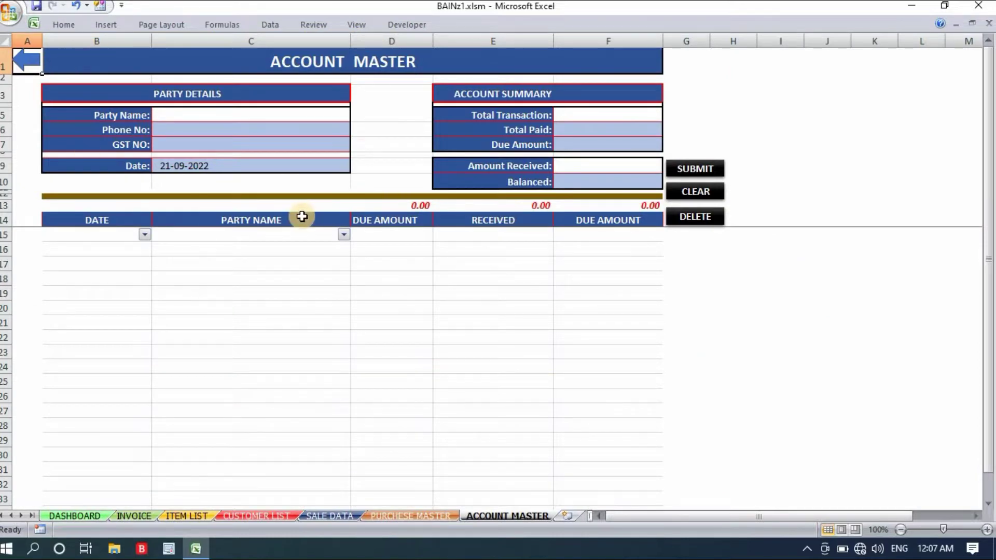
left_click(29, 61)
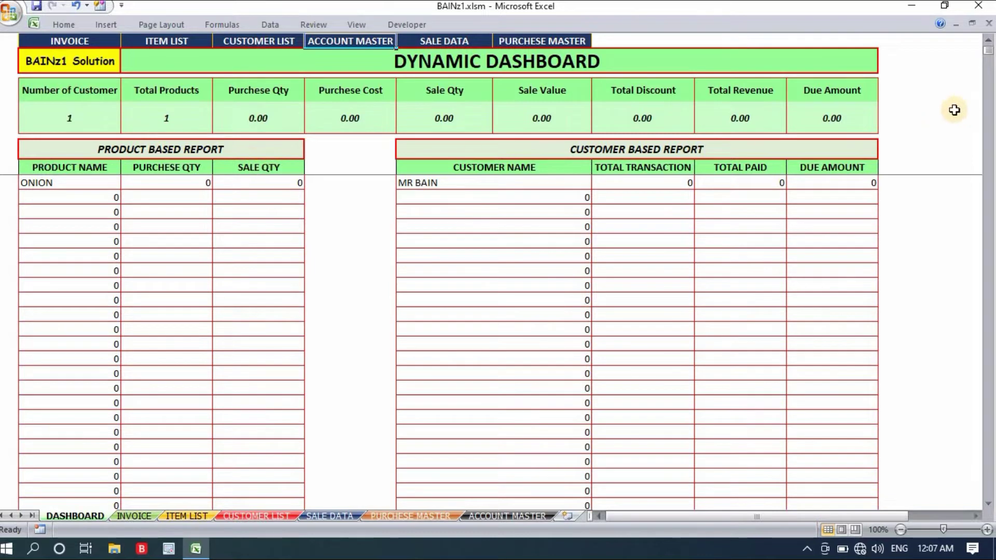
Highlight the dashboard summary figures from Number of Customer onward
left_click(933, 115)
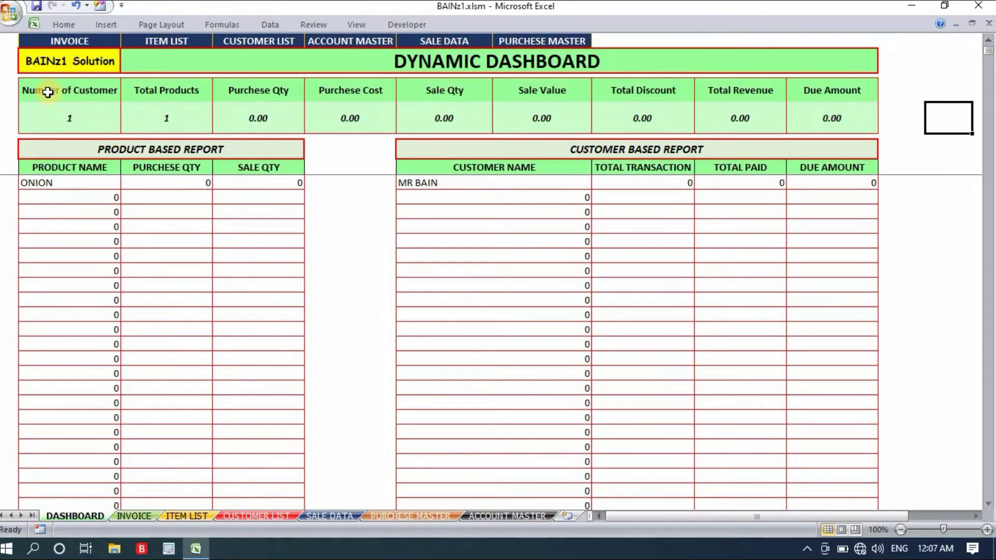
left_click_drag(49, 92, 795, 120)
left_click(900, 111)
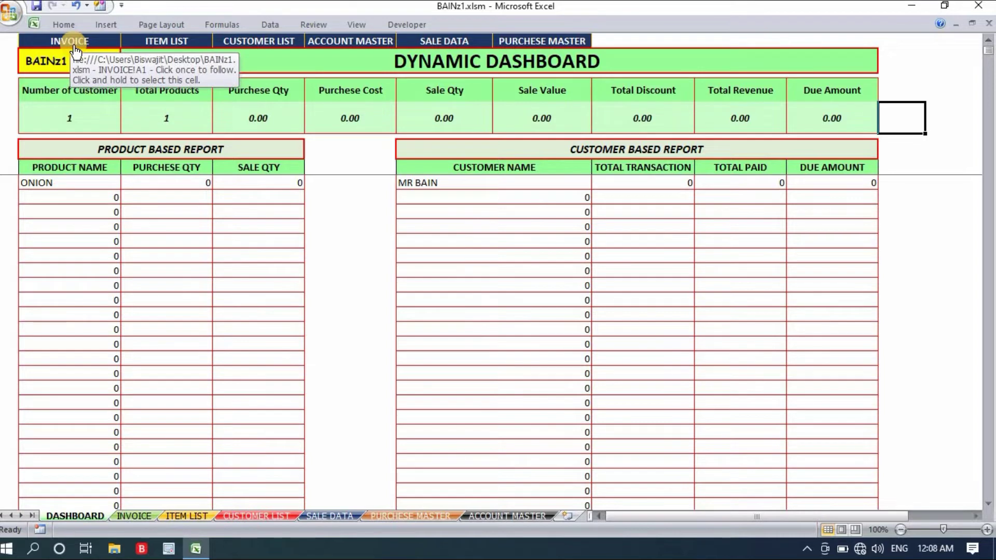
Start a new ITEM LIST row in A3 with item OIL and unit LIT
left_click(166, 49)
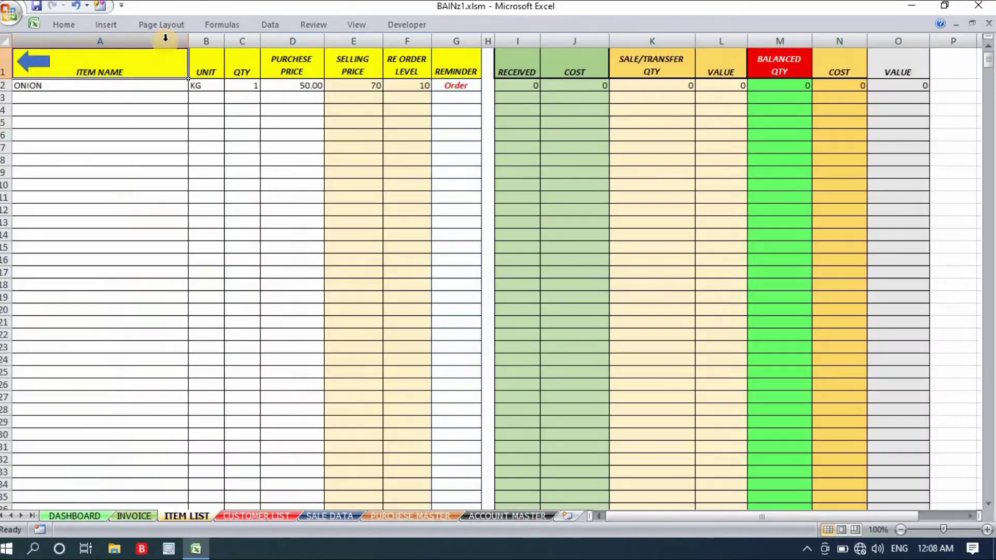
left_click(102, 97)
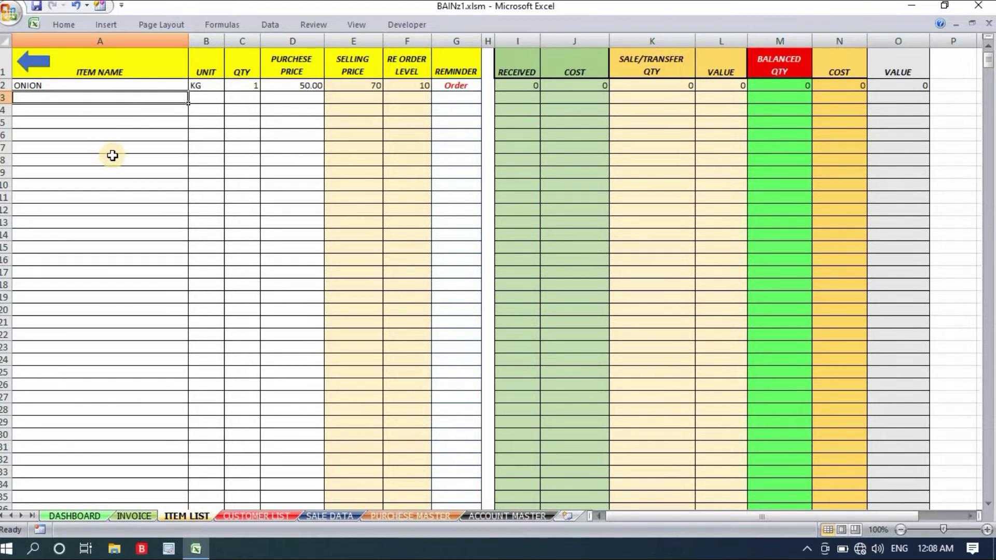
type("OIL")
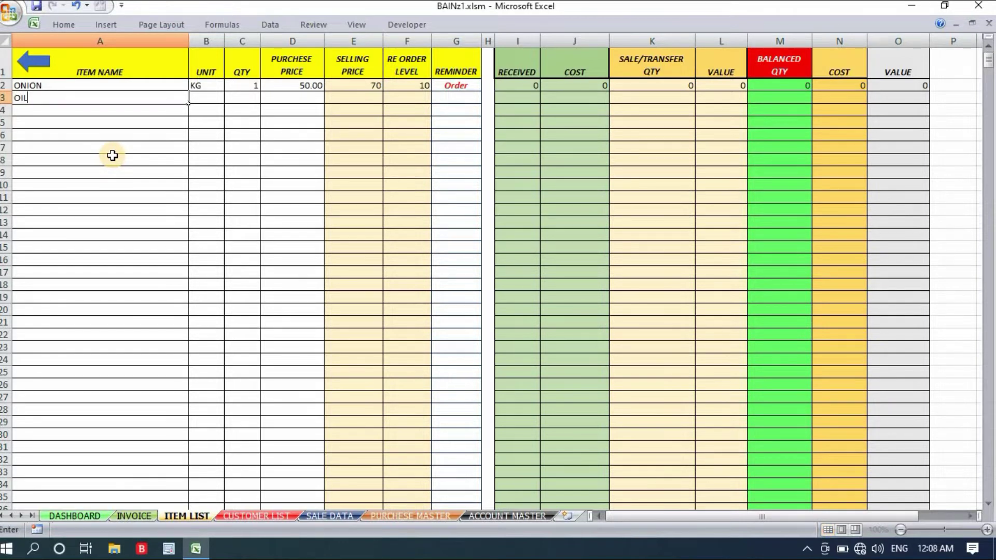
key("Tab")
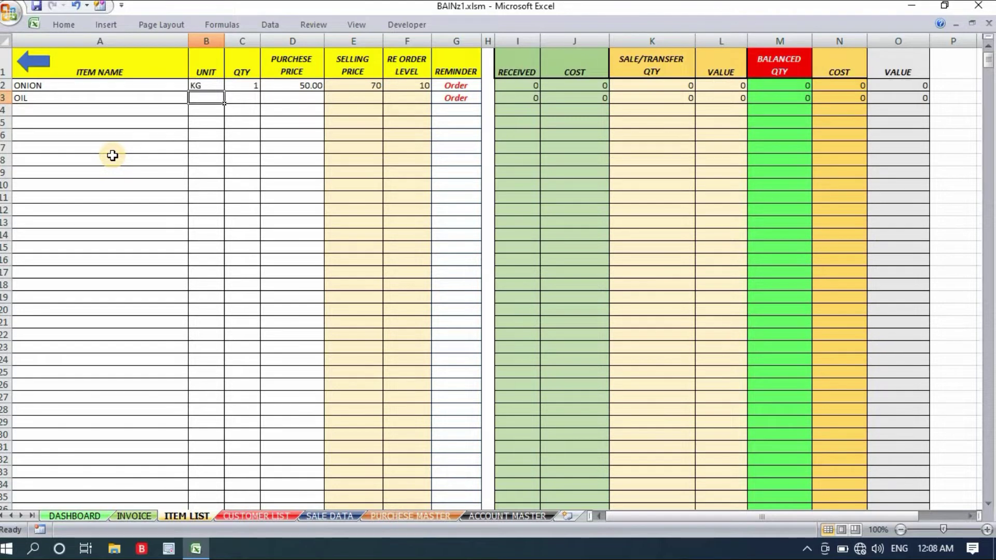
type("LIT")
key("Tab")
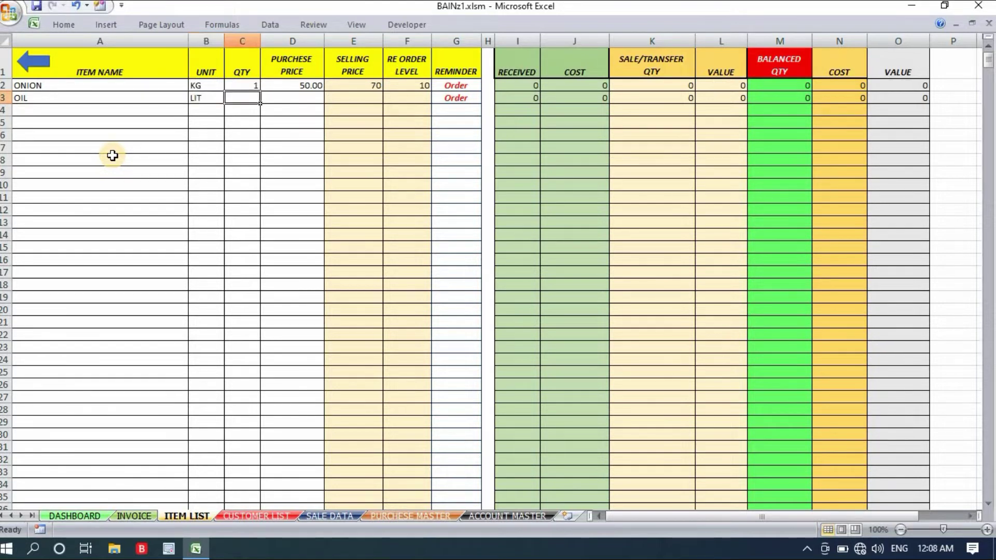
Enter quantity 1, purchase price 150, selling price 200 and re-order level 5 for OIL
type("1")
key("Tab")
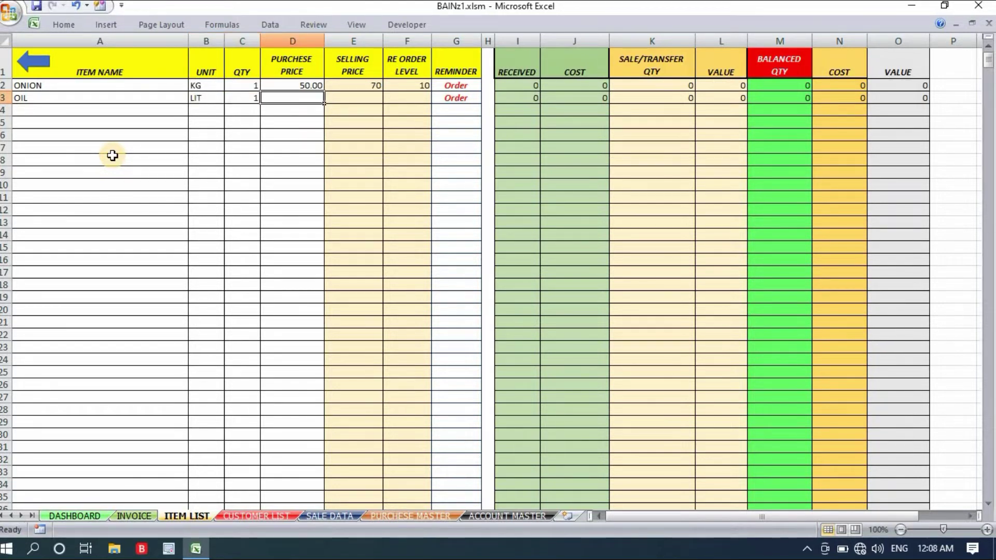
type("150")
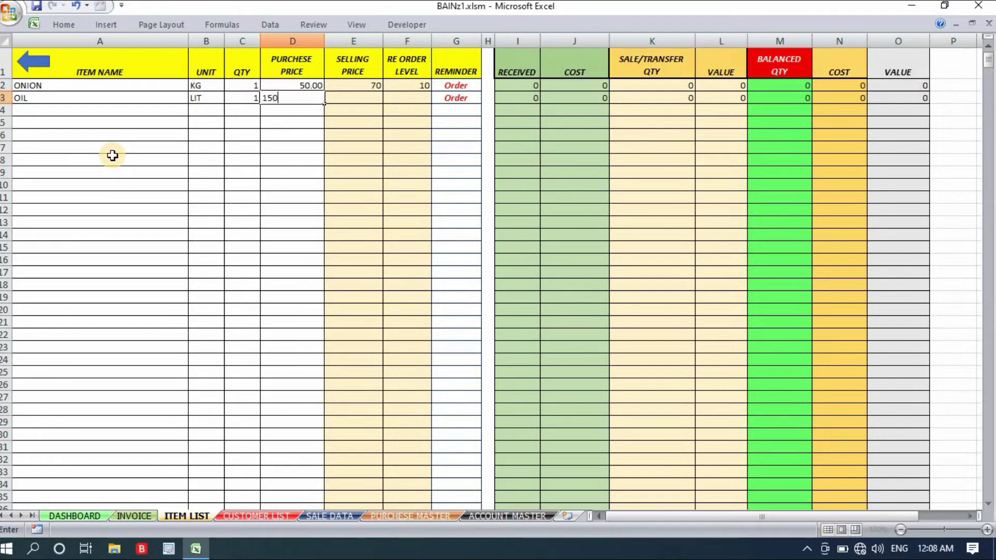
key("Tab")
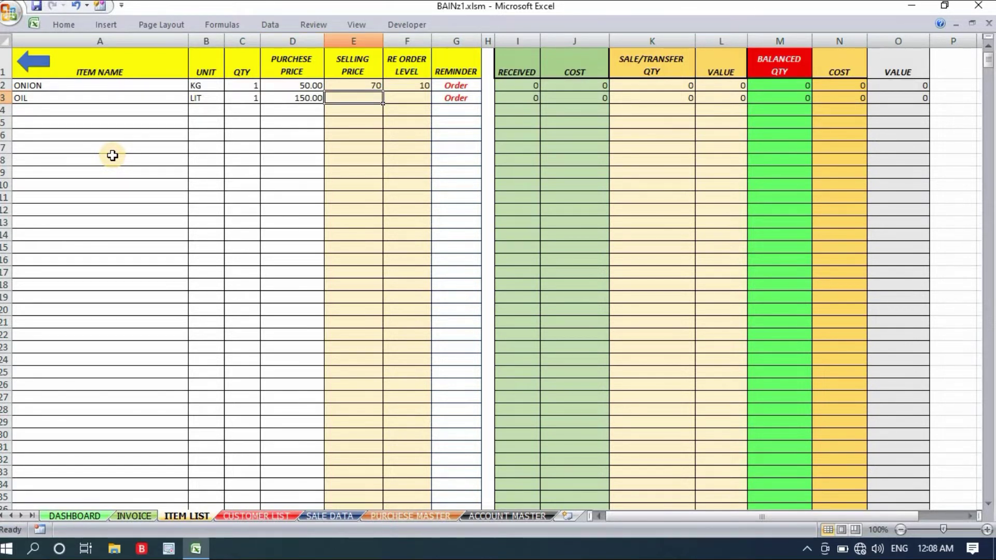
type("200")
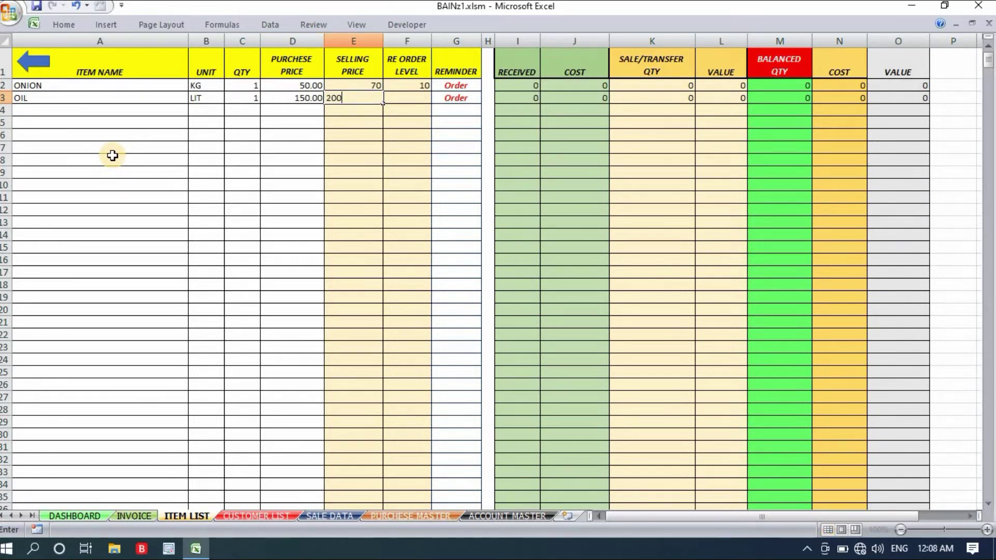
key("Tab")
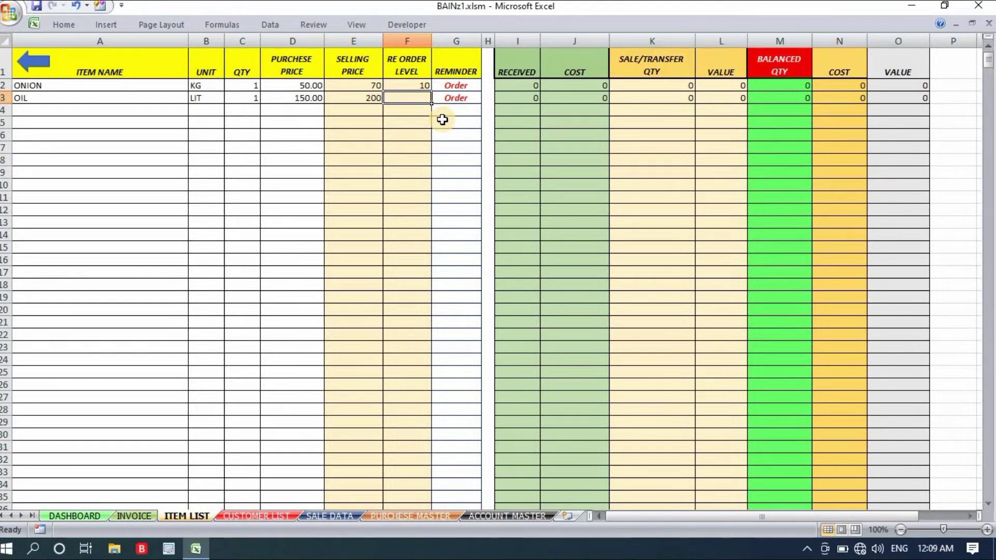
type("5")
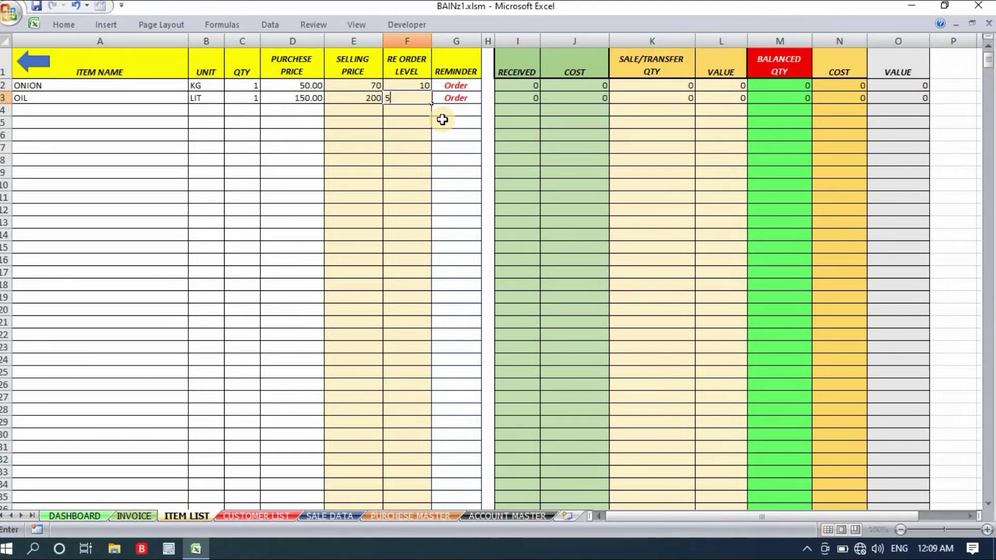
left_click(424, 134)
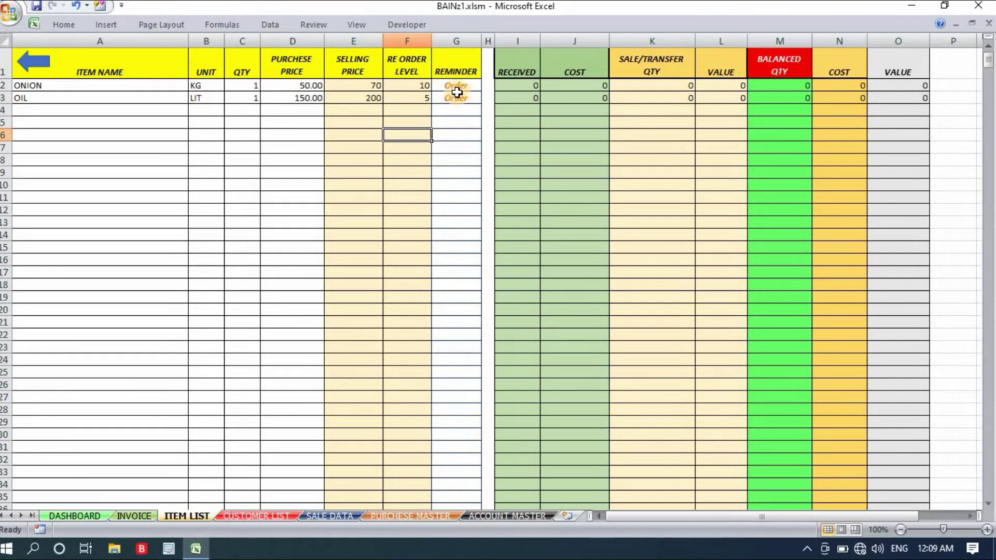
Review the REMINDER column and stock summary block I1:O20, then return to the dashboard
left_click_drag(456, 83, 460, 189)
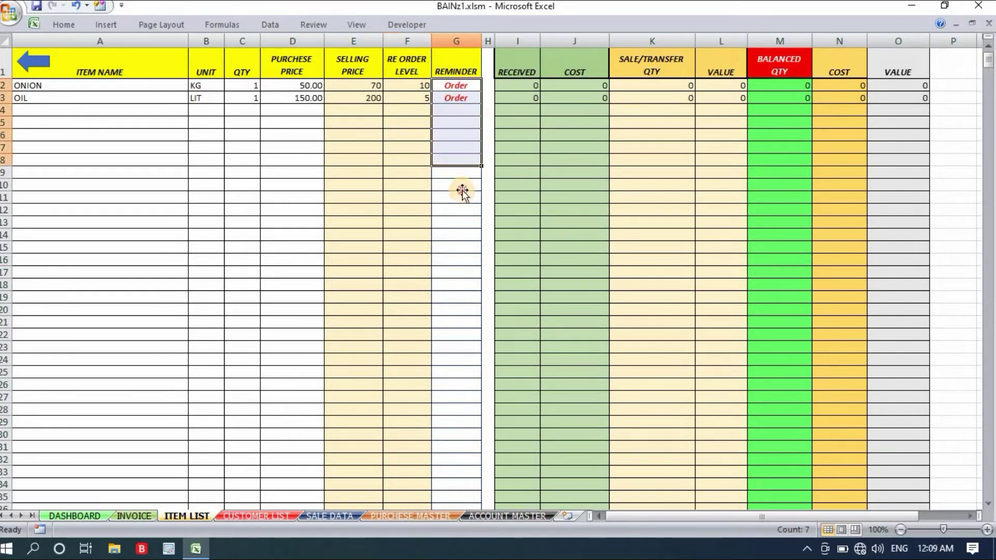
left_click(460, 196)
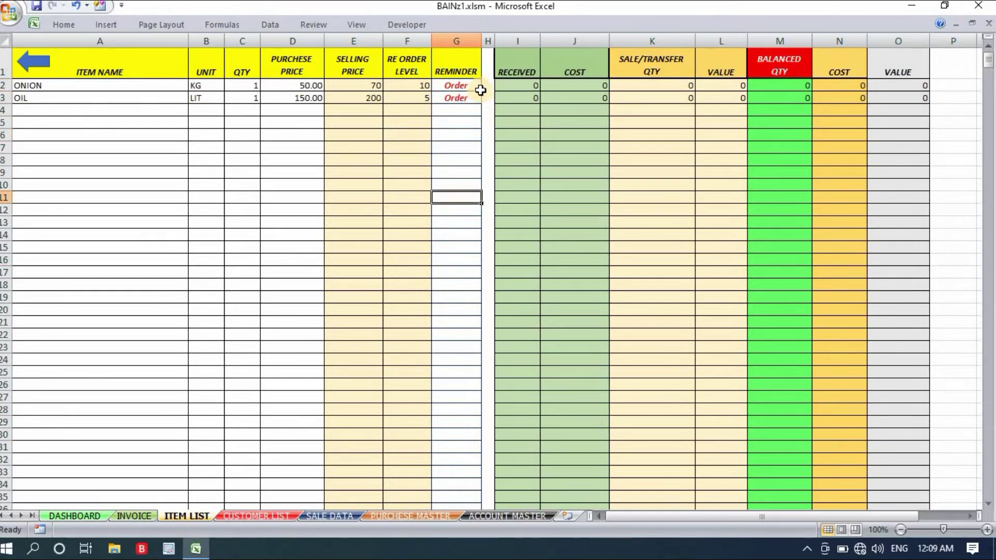
left_click_drag(510, 61, 899, 274)
left_click(955, 147)
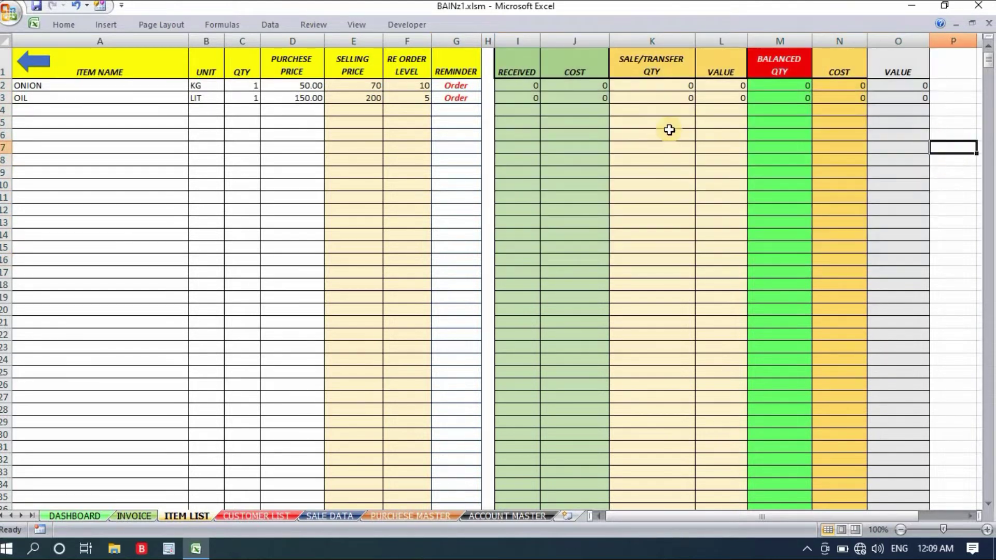
left_click_drag(524, 63, 923, 310)
left_click(962, 245)
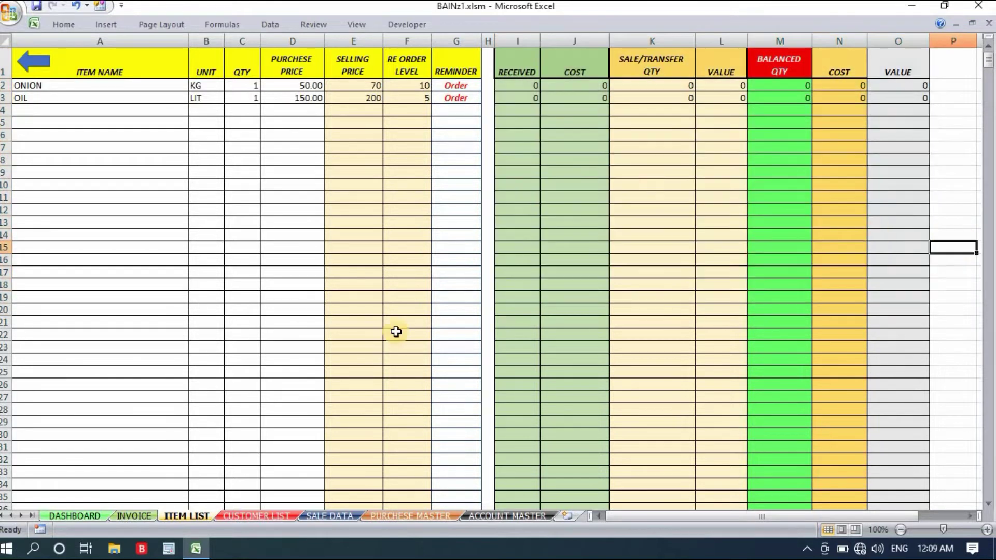
left_click(106, 98)
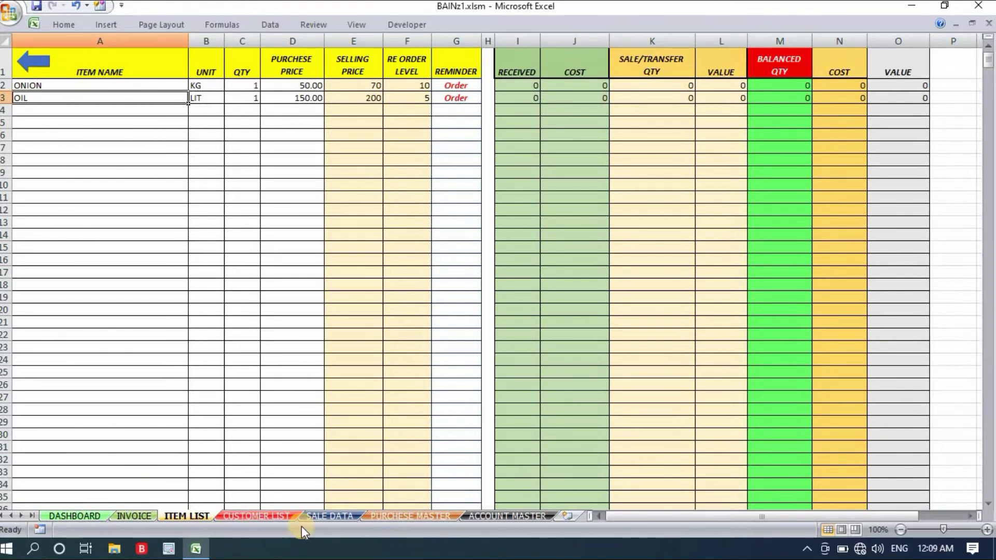
left_click(35, 60)
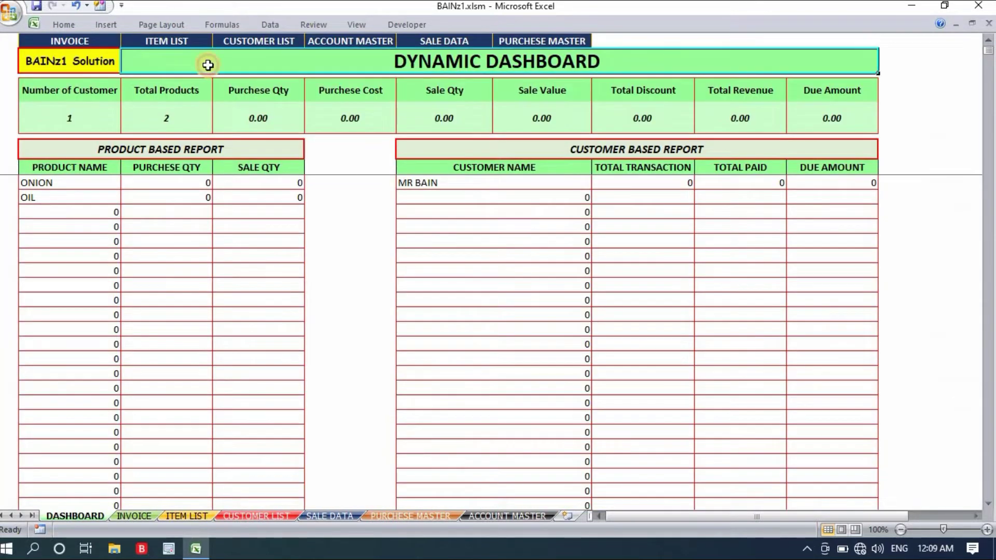
Enter the new party's name in CUSTOMER LIST cell A3 and select row 2's phone and e-mail
left_click(244, 49)
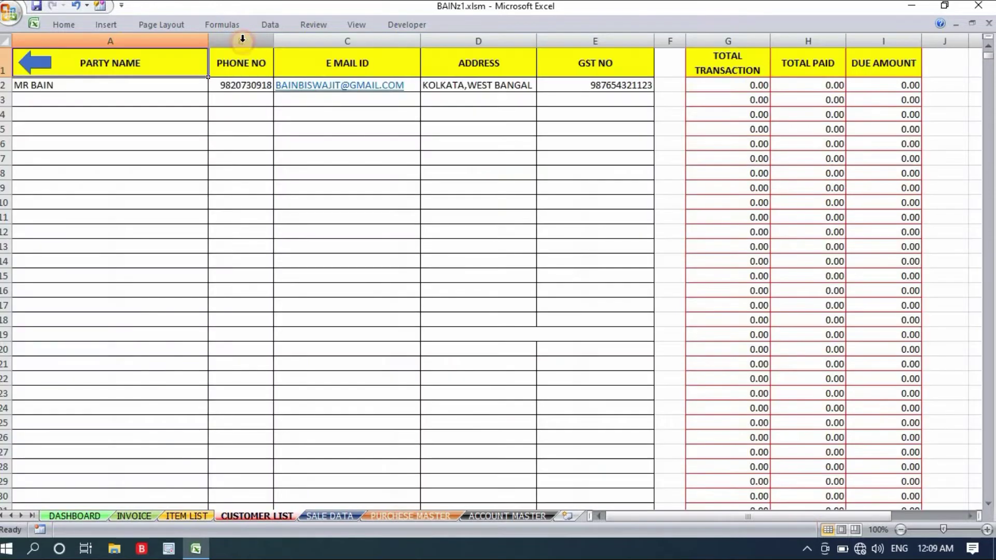
left_click(163, 99)
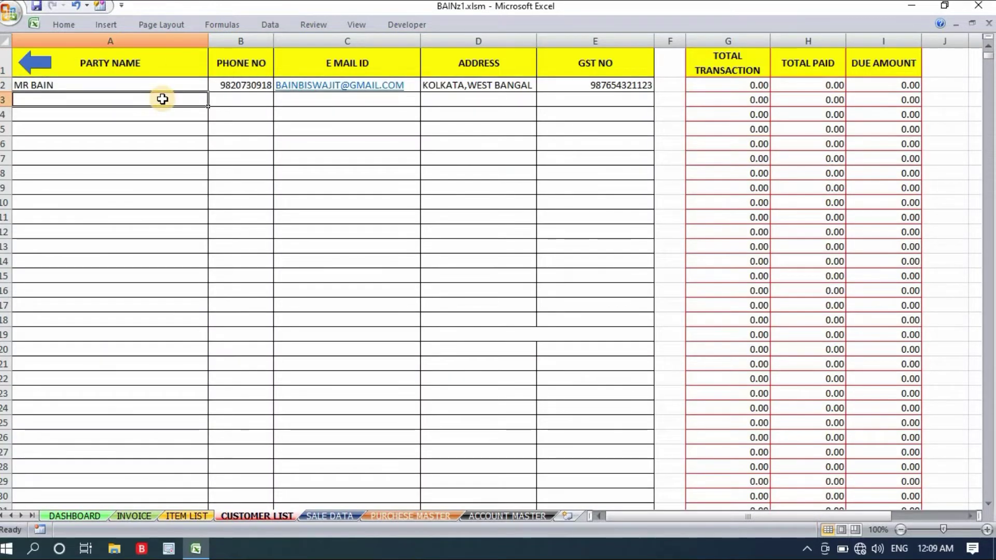
type("MR JAIN")
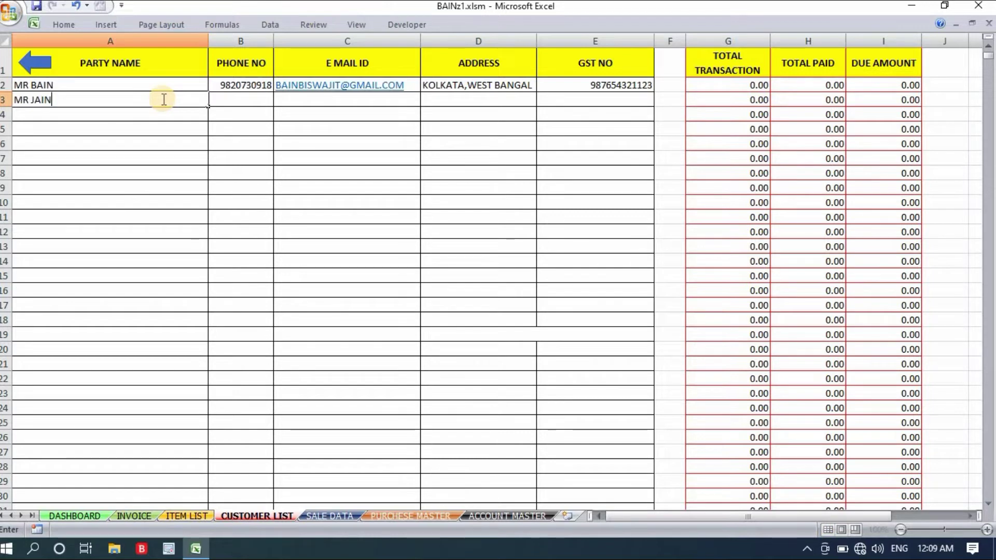
key("Tab")
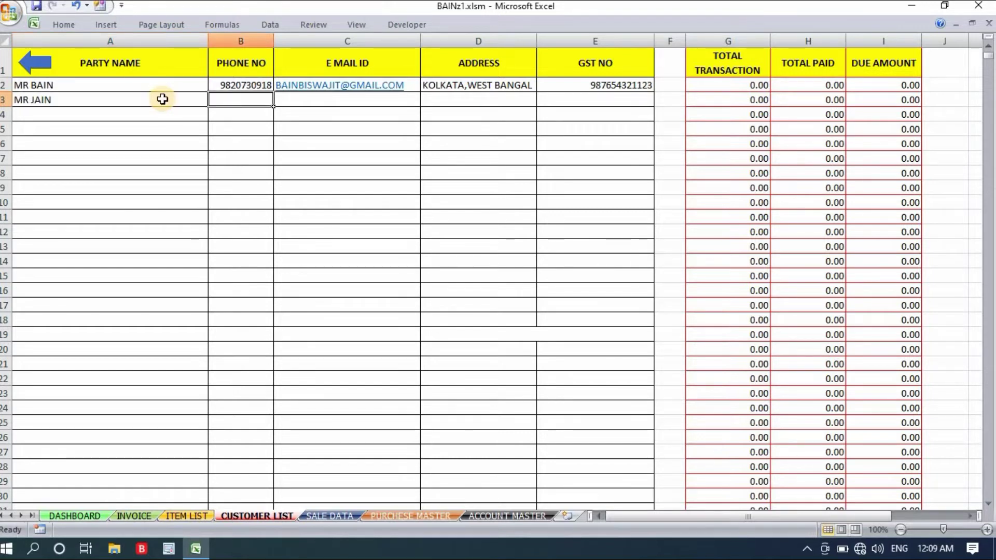
type("98")
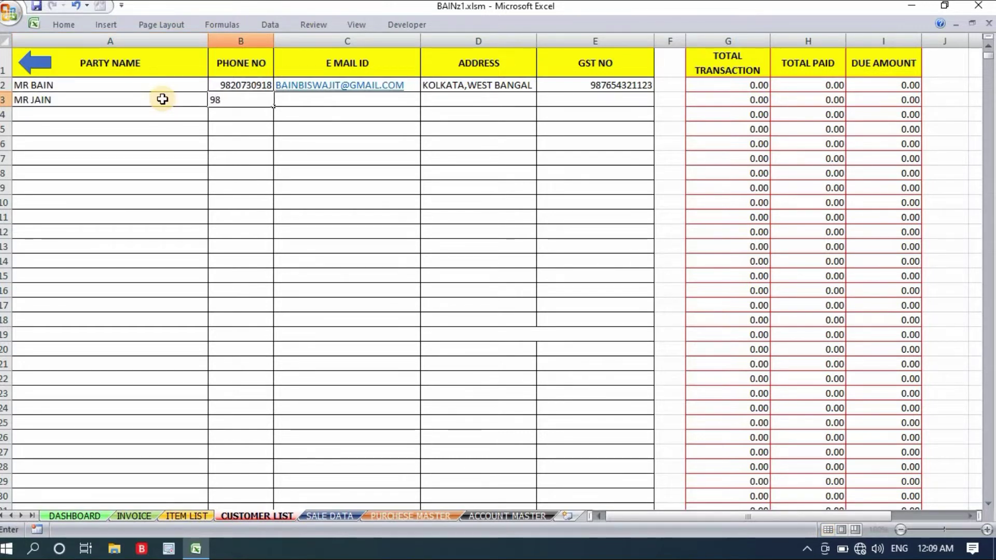
key("BackSpace")
key("BackSpace")
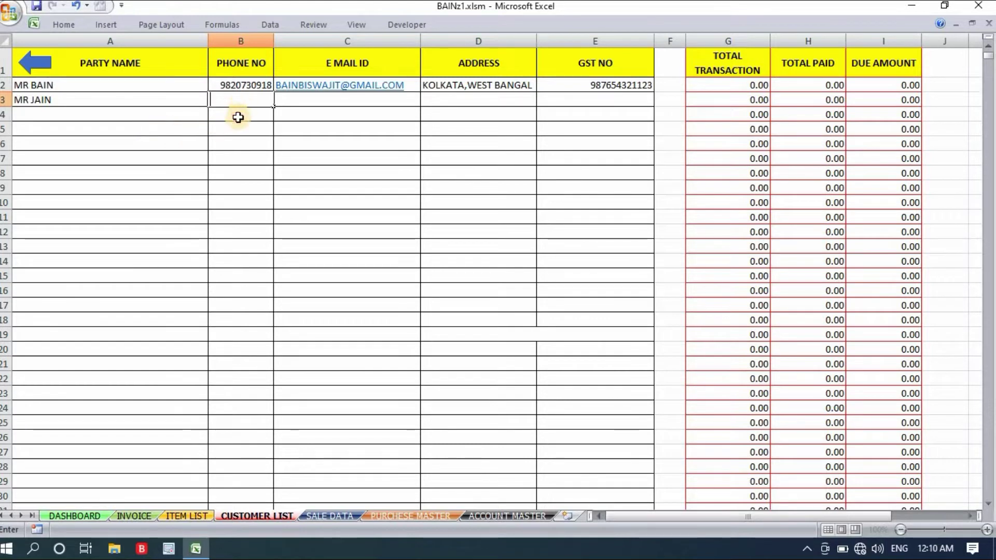
left_click_drag(240, 84, 418, 97)
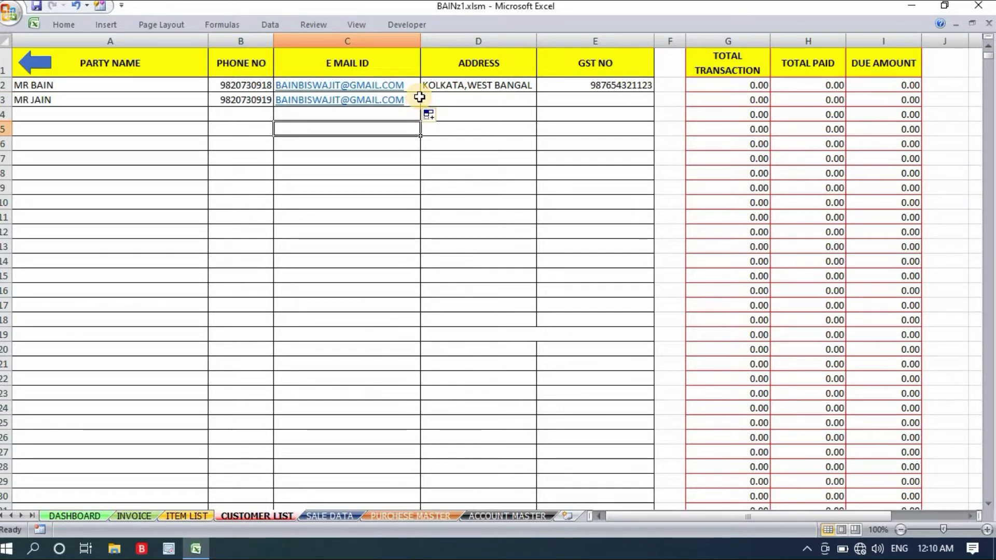
Copy the first party's address and GST number down into row 3
left_click(63, 99)
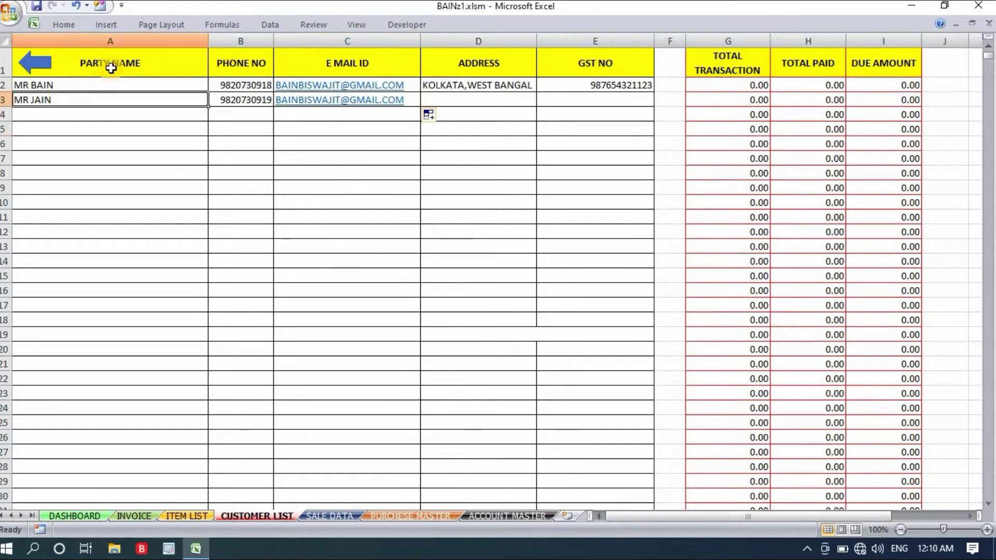
left_click(507, 98)
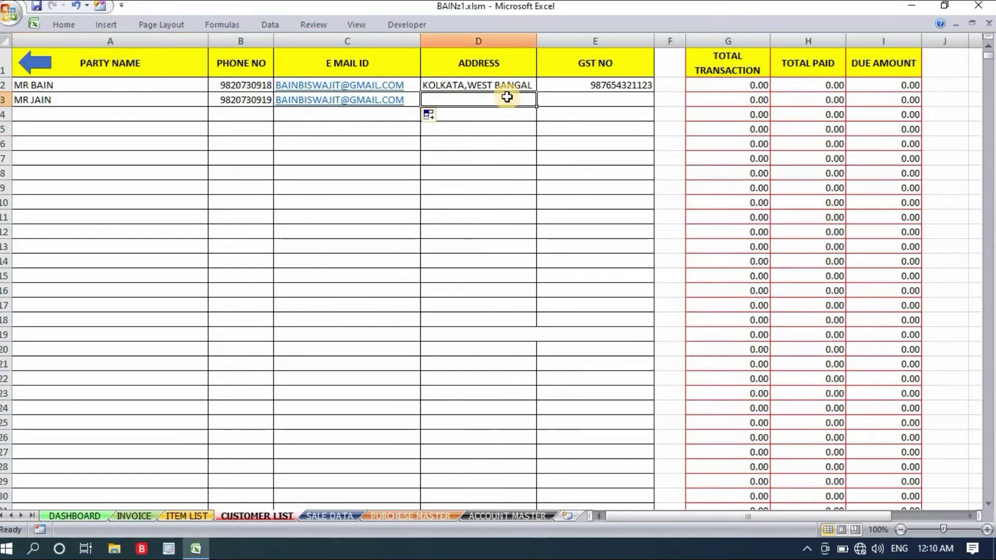
left_click(525, 87)
left_click_drag(536, 92, 534, 103)
left_click(565, 98)
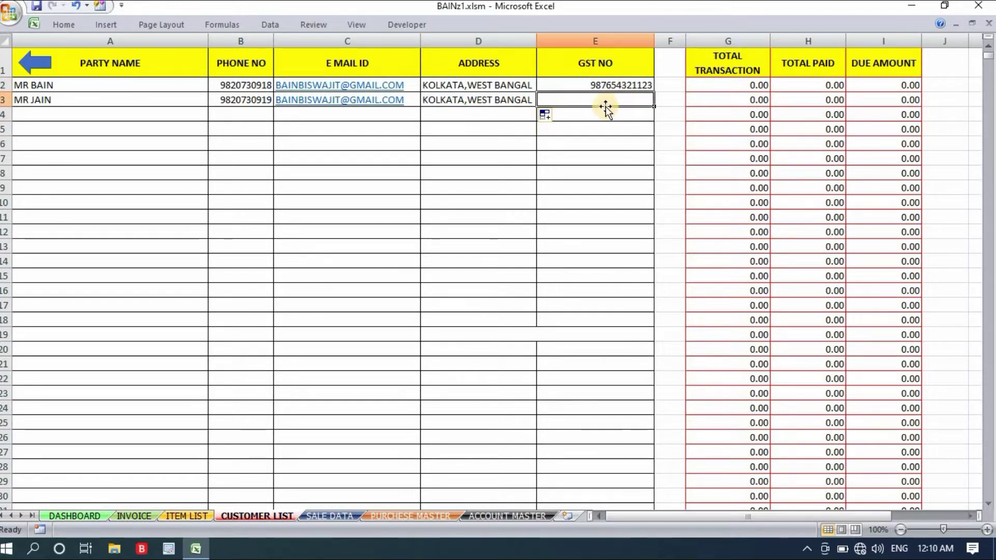
left_click(613, 83)
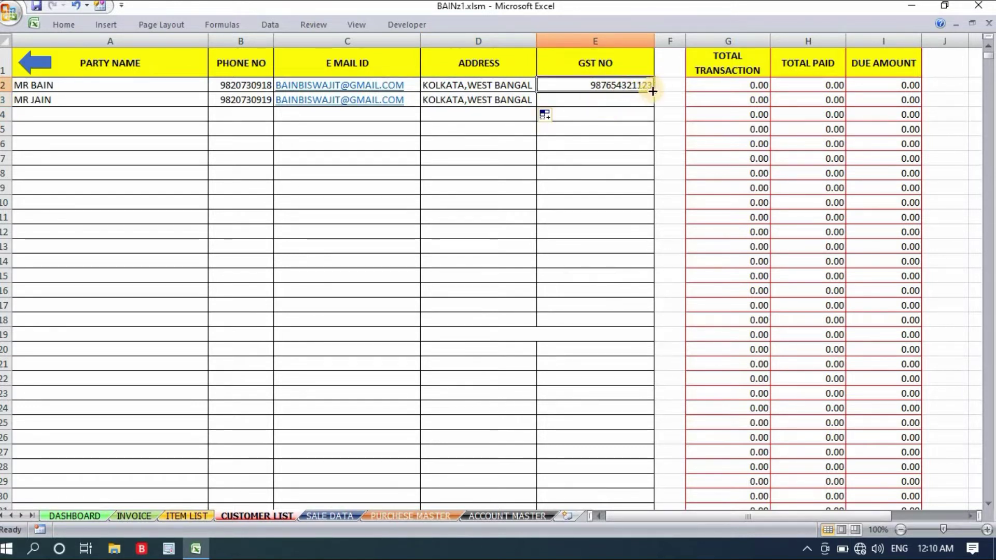
left_click_drag(653, 92, 652, 101)
Point out the TOTAL TRANSACTION, TOTAL PAID and DUE AMOUNT columns
left_click_drag(726, 57, 910, 307)
left_click(956, 143)
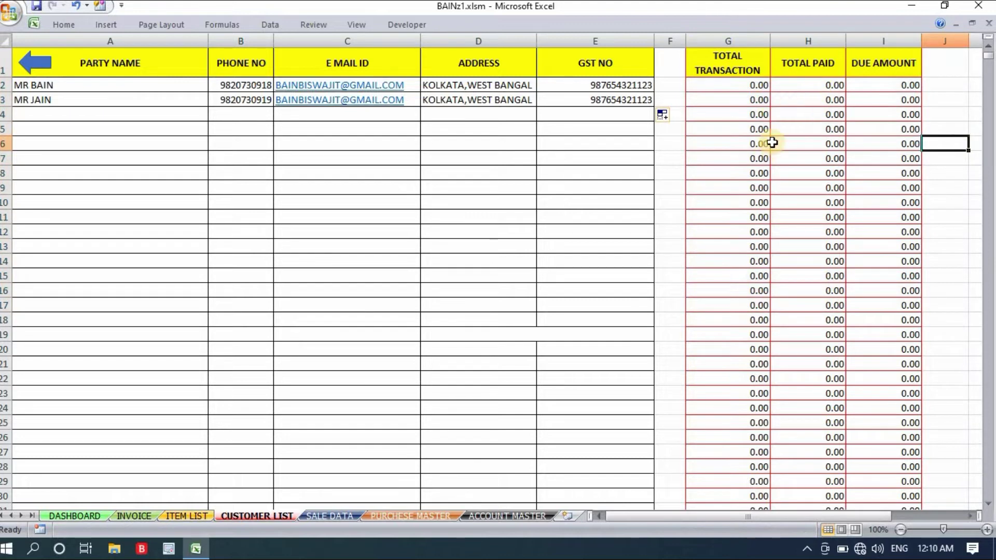
left_click(732, 62)
left_click(815, 63)
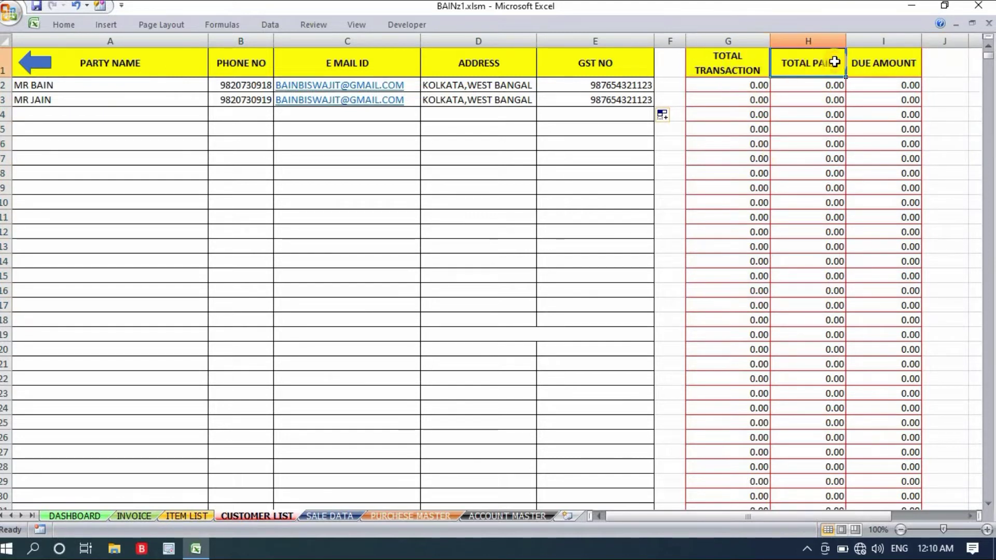
left_click(869, 62)
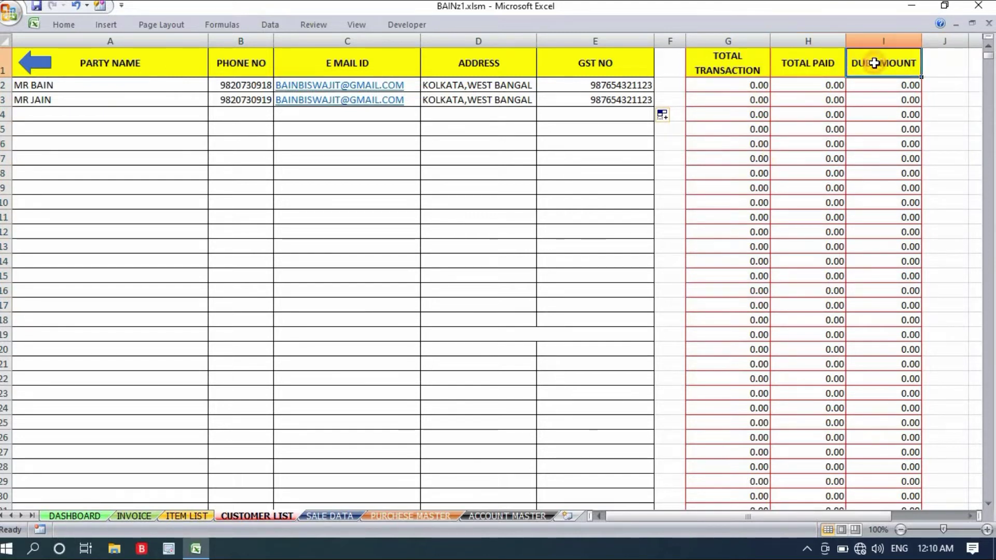
left_click(88, 110)
left_click(103, 159)
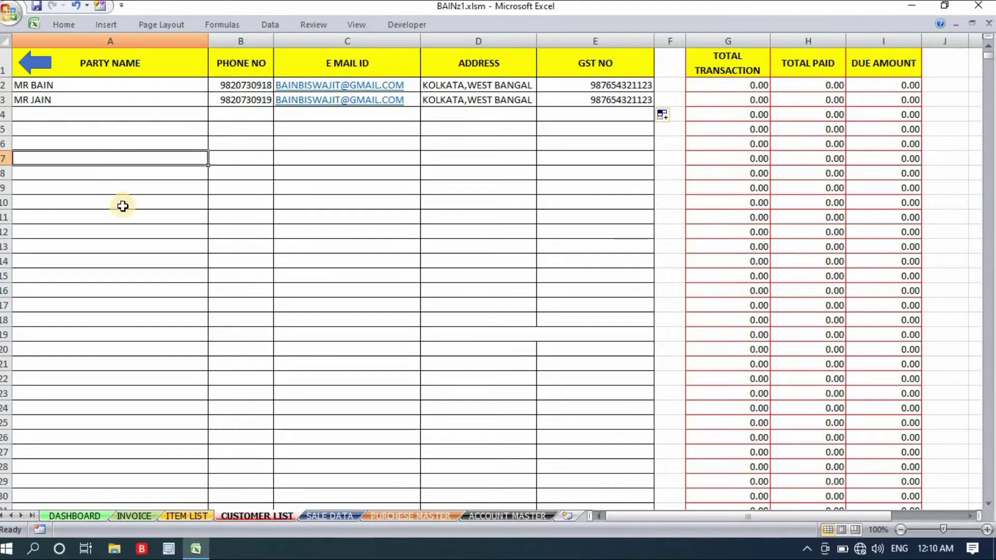
Go to the INVOICE sheet and inspect the store logo and the seven information notes
left_click(42, 63)
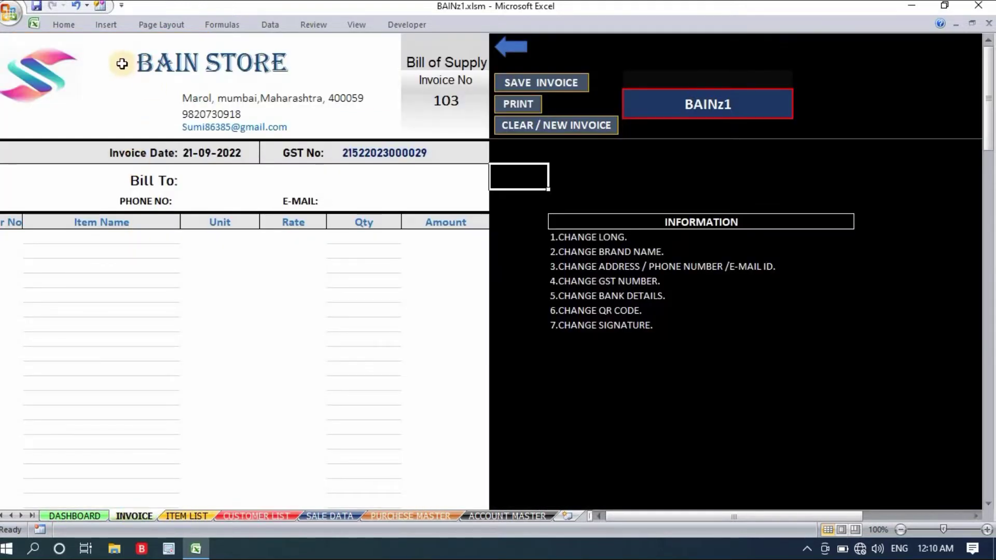
left_click(55, 60)
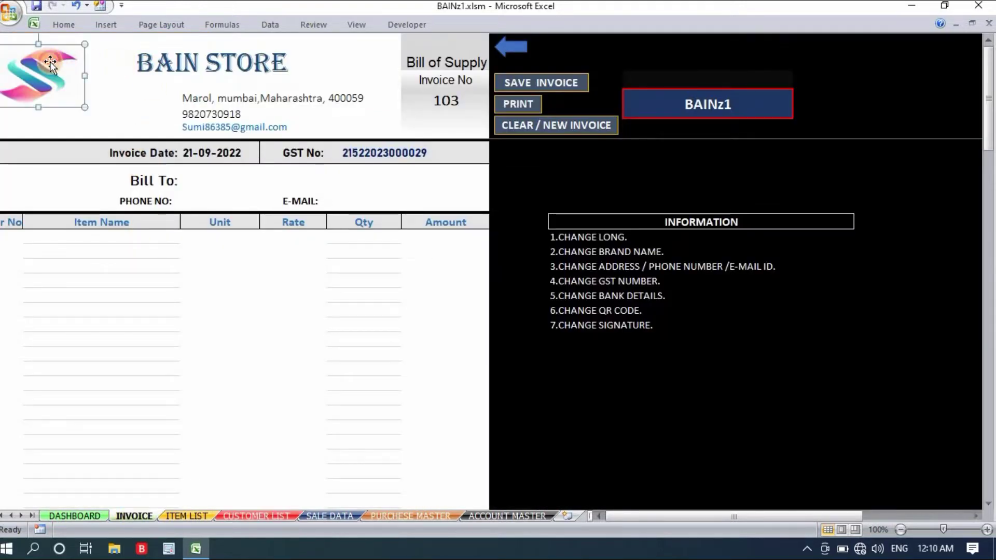
left_click(568, 171)
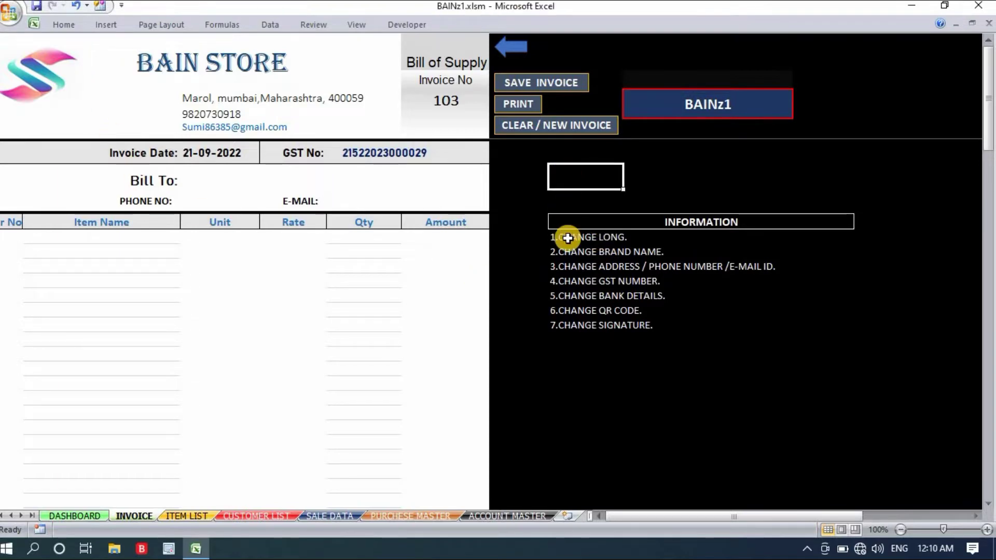
left_click_drag(574, 238, 797, 362)
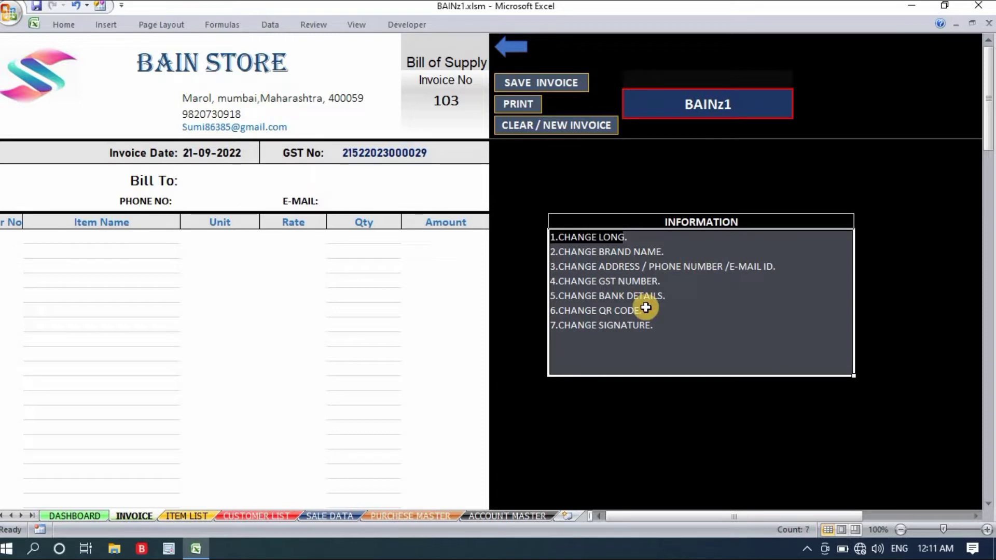
left_click(773, 293)
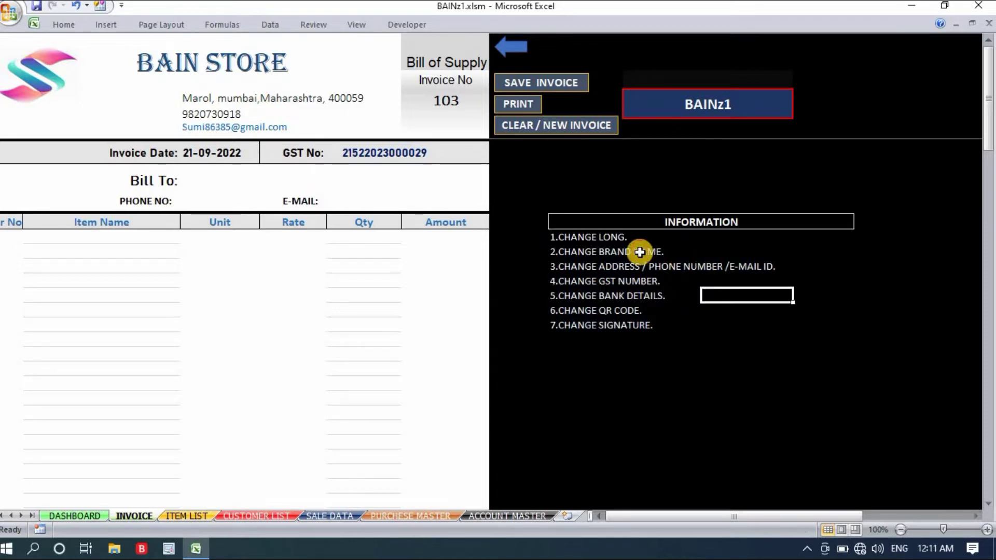
Begin replacing the store logo with Insert > Picture, then cancel
left_click(49, 68)
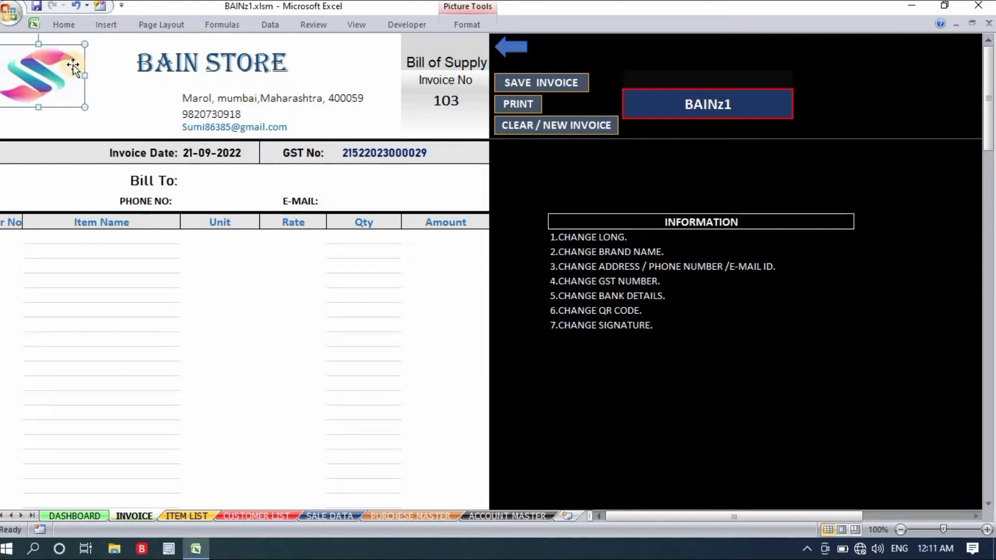
left_click(107, 25)
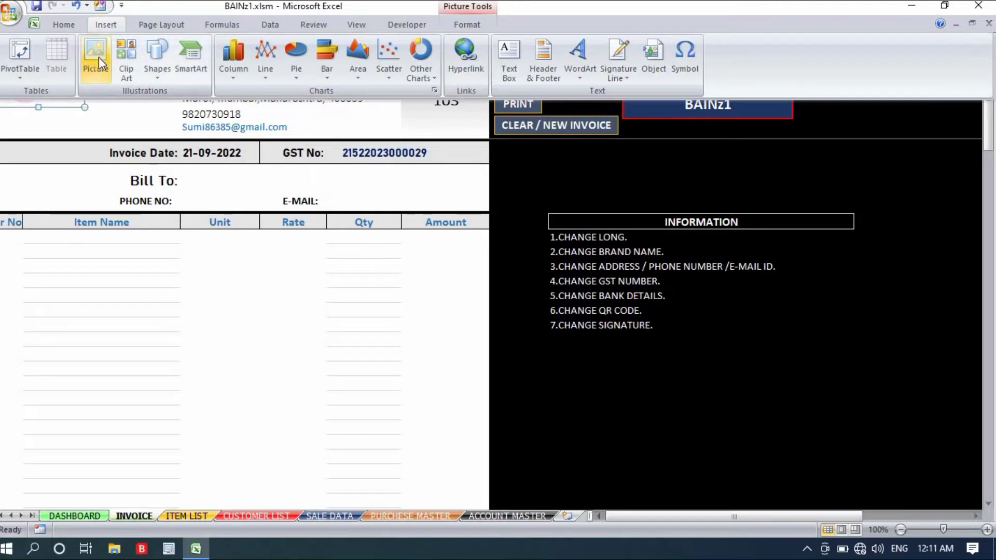
left_click(98, 63)
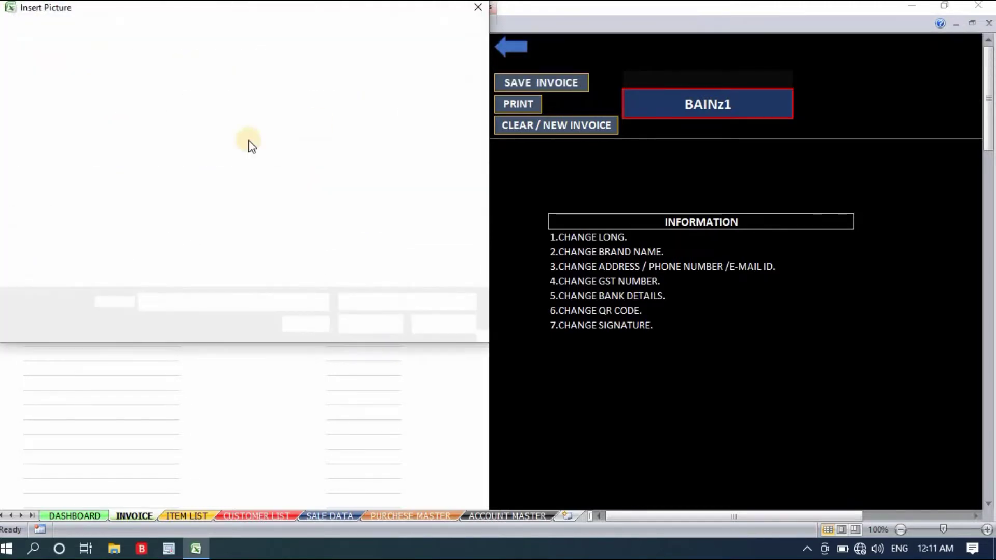
left_click(478, 7)
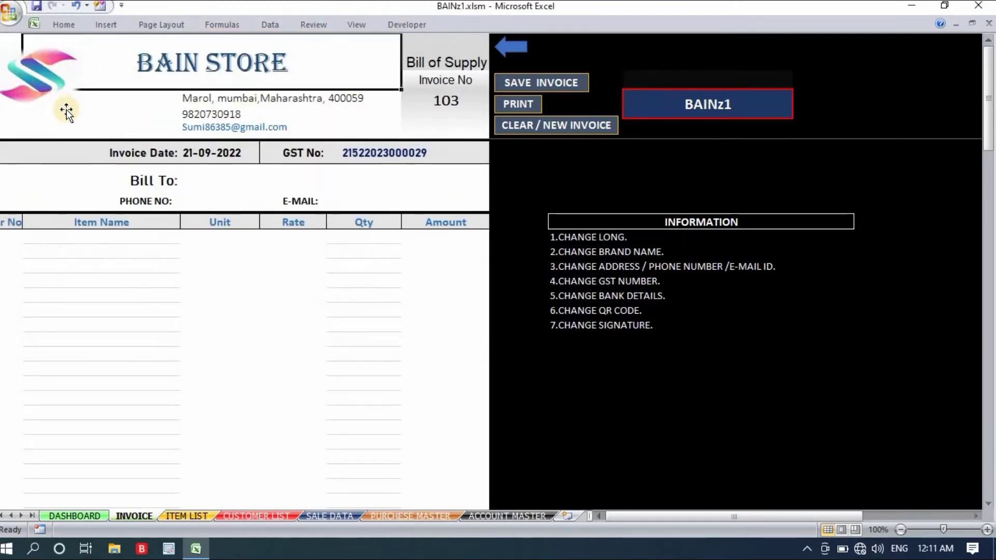
left_click(71, 110)
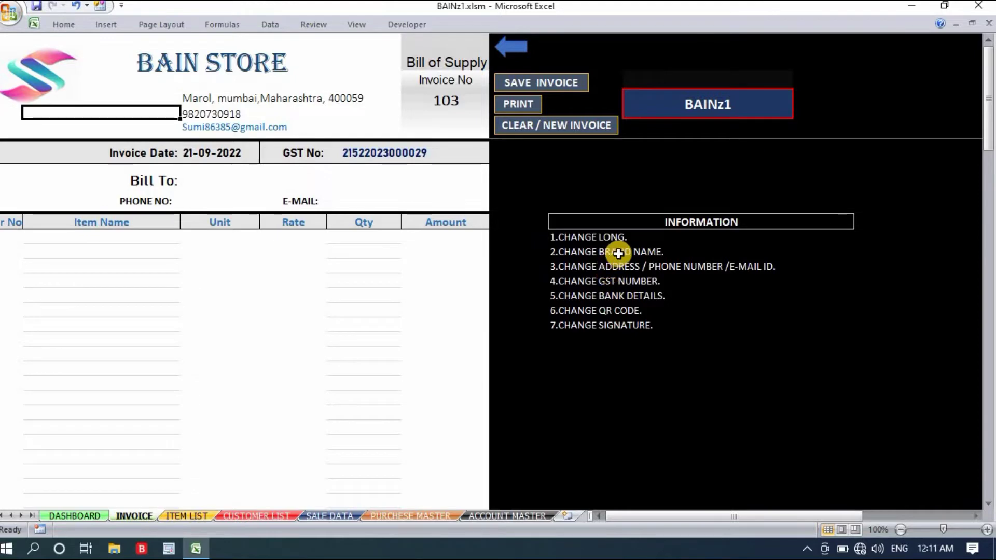
left_click(228, 61)
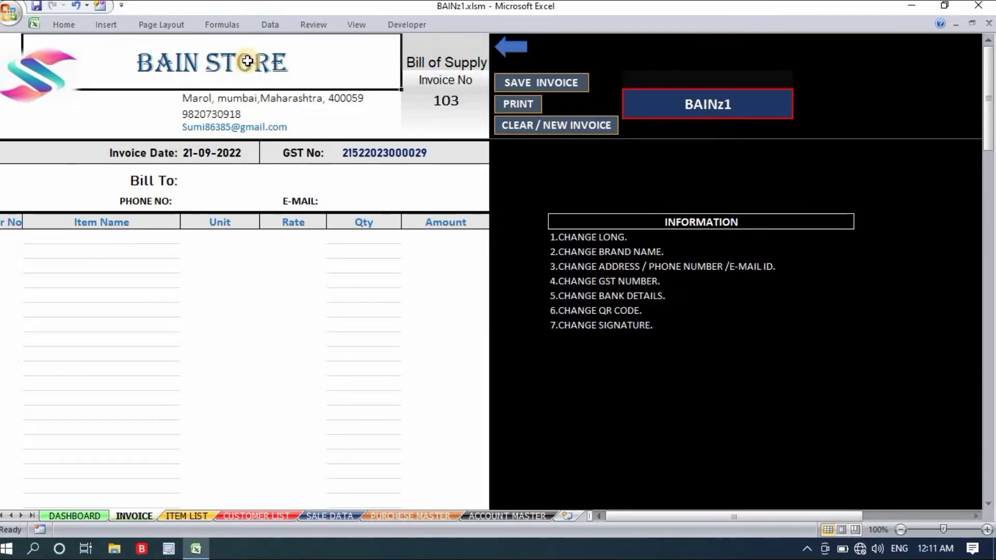
left_click(615, 265)
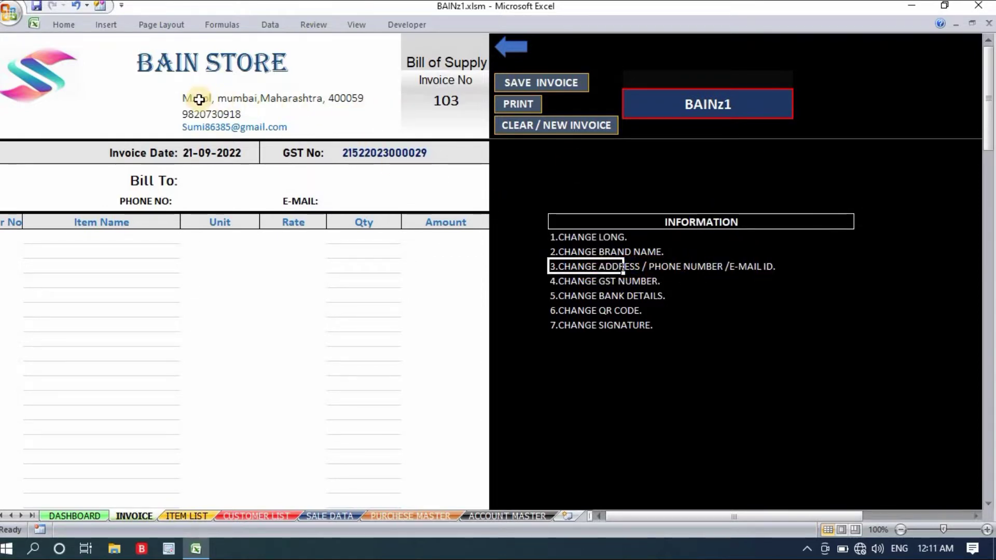
left_click(290, 100)
left_click(246, 115)
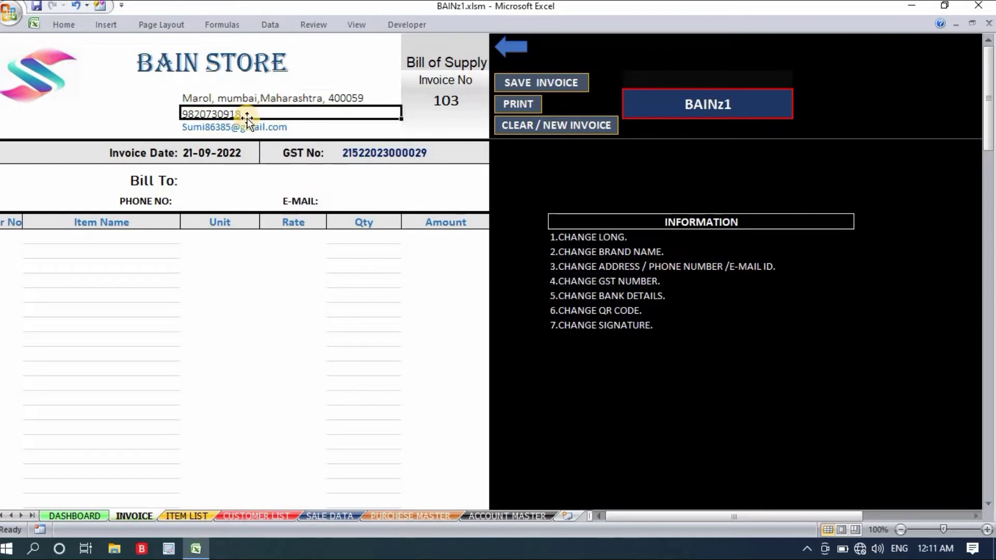
left_click(295, 128)
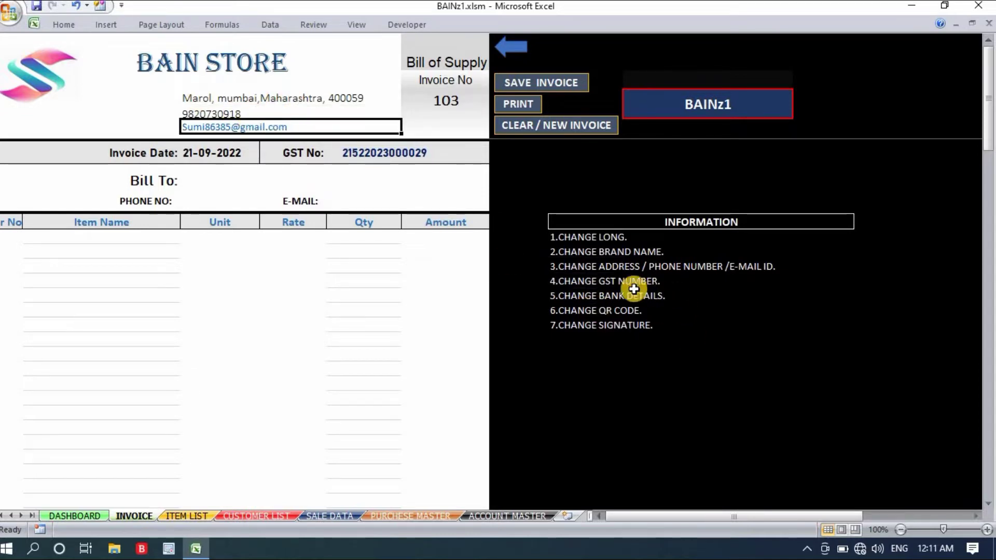
left_click(610, 282)
left_click(374, 150)
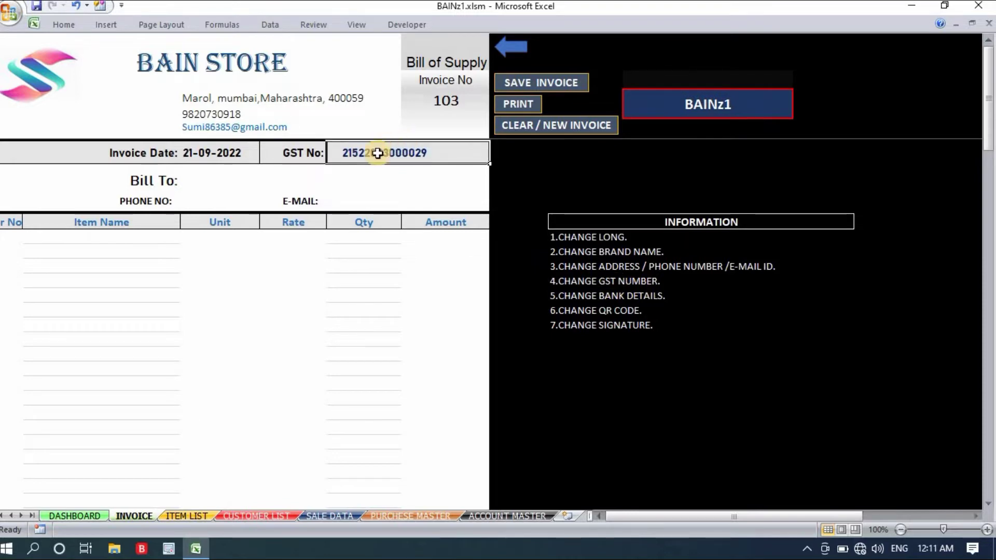
left_click(640, 297)
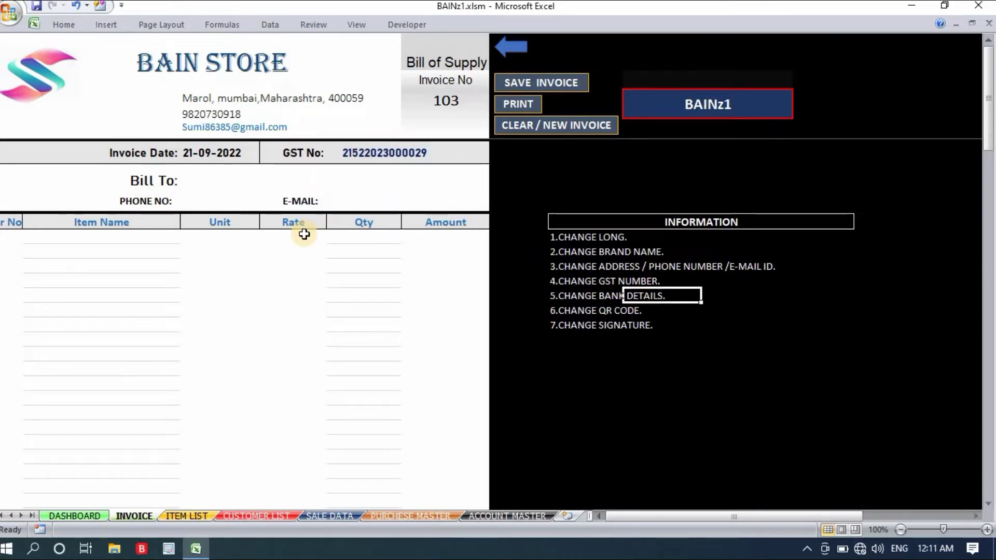
scroll(304, 234, "down", 9)
left_click(233, 263)
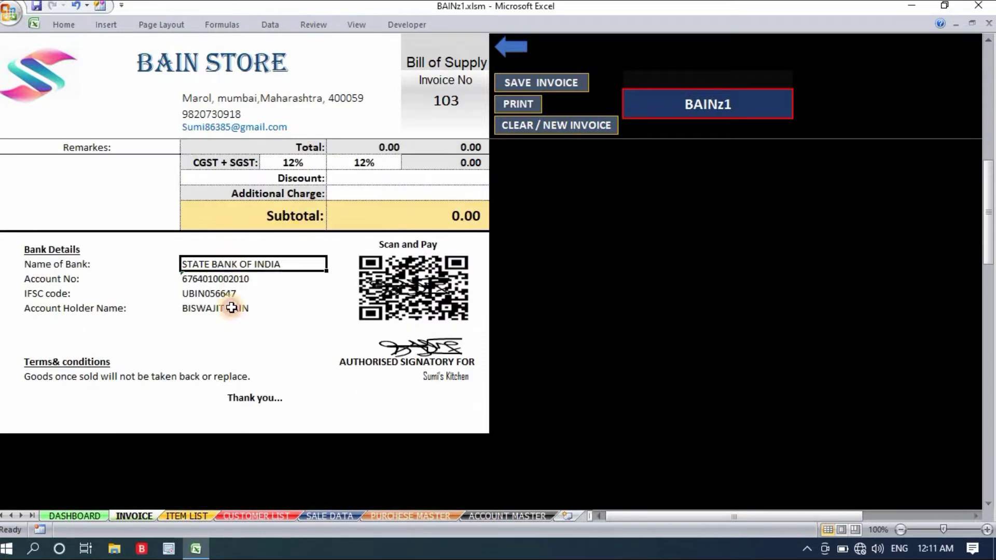
left_click(231, 308, "shift")
scroll(604, 236, "up", 9)
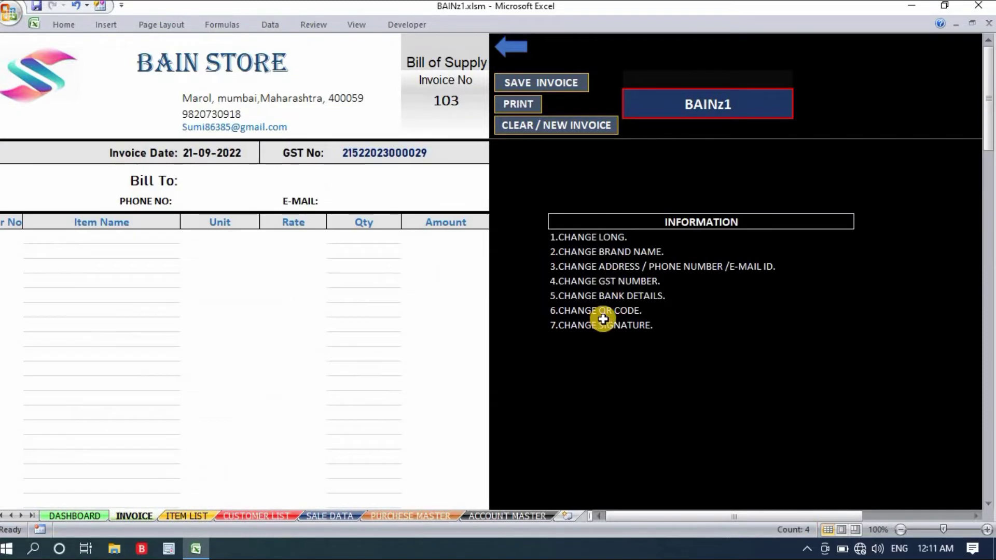
scroll(340, 291, "down", 9)
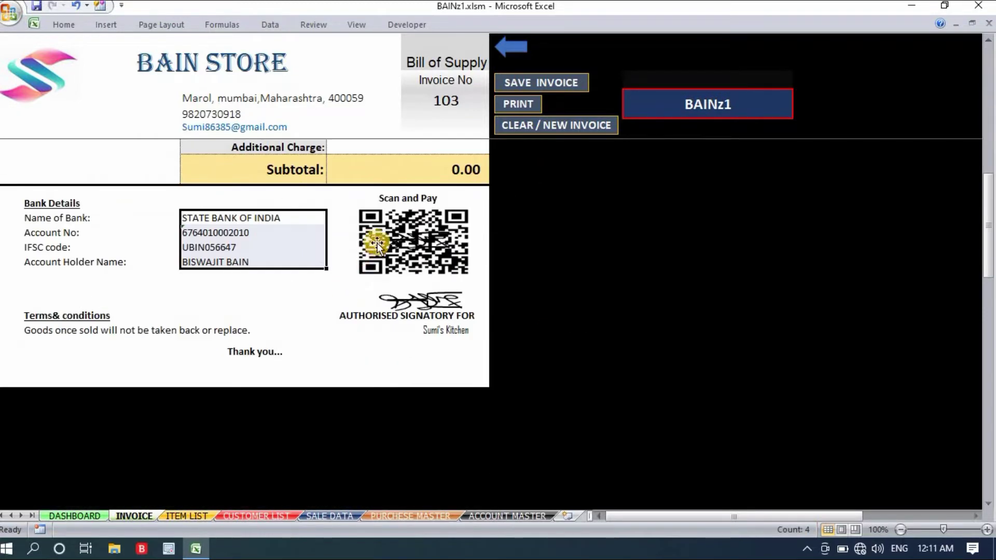
left_click(399, 229)
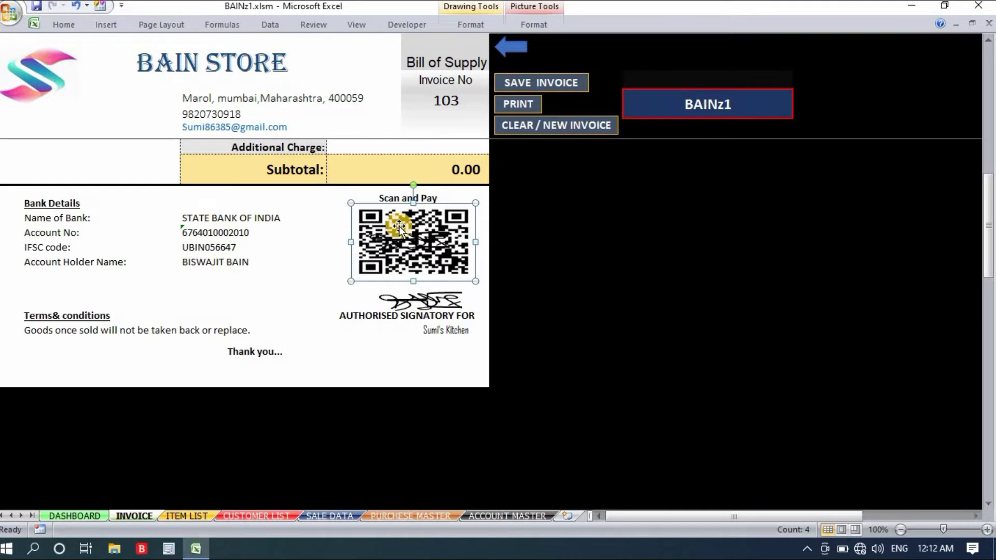
key("Escape")
left_click(408, 241)
left_click(307, 302)
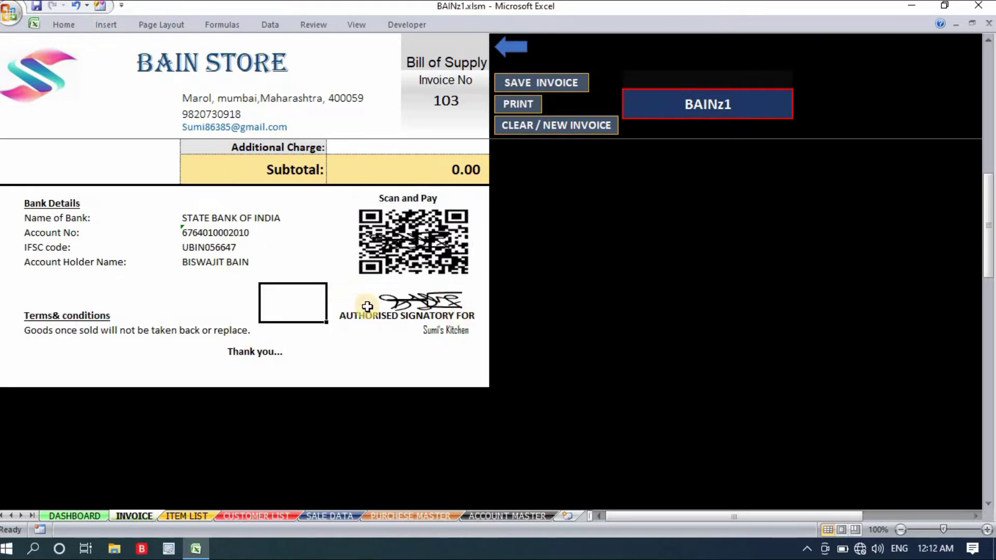
left_click(408, 334)
left_click(423, 353)
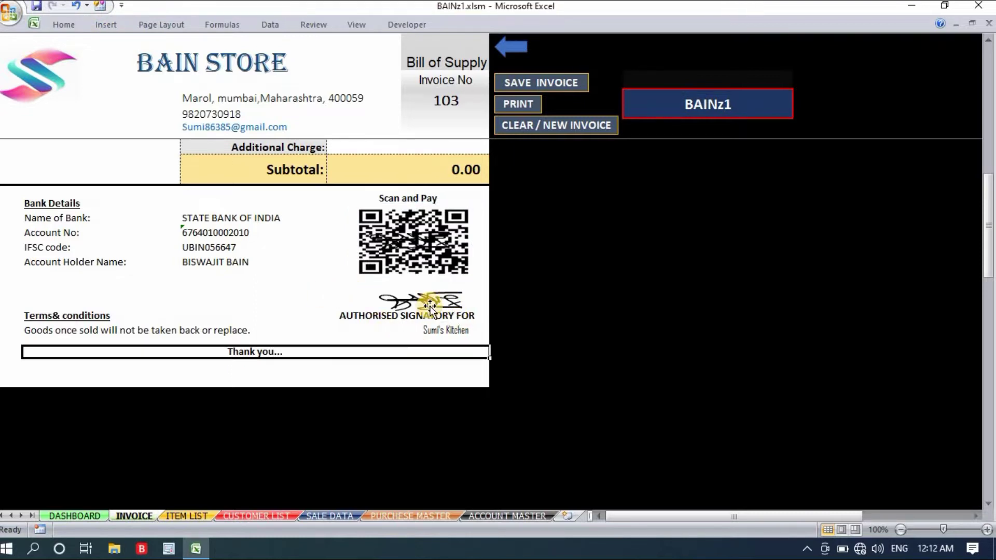
left_click(430, 306)
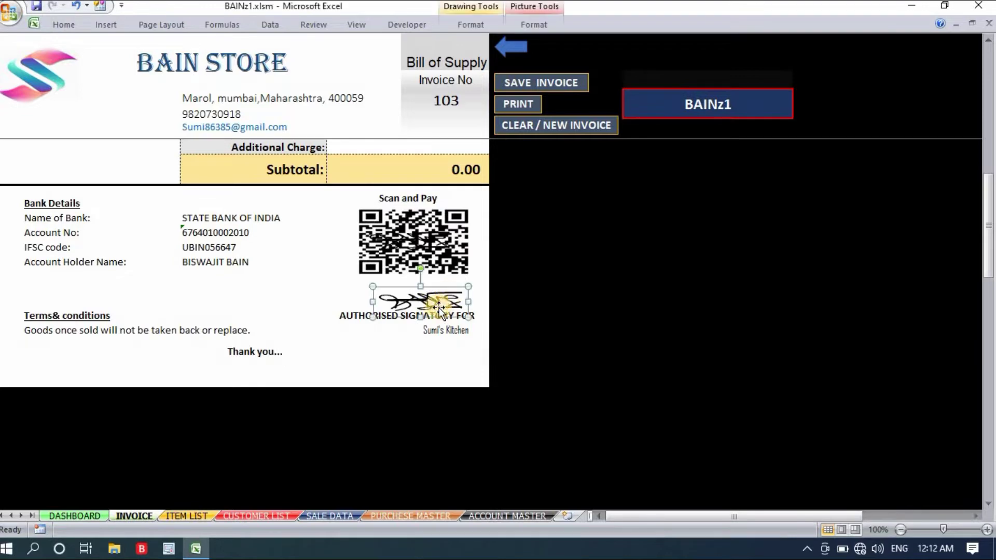
left_click(434, 352)
scroll(333, 340, "up", 9)
scroll(334, 335, "down", 11)
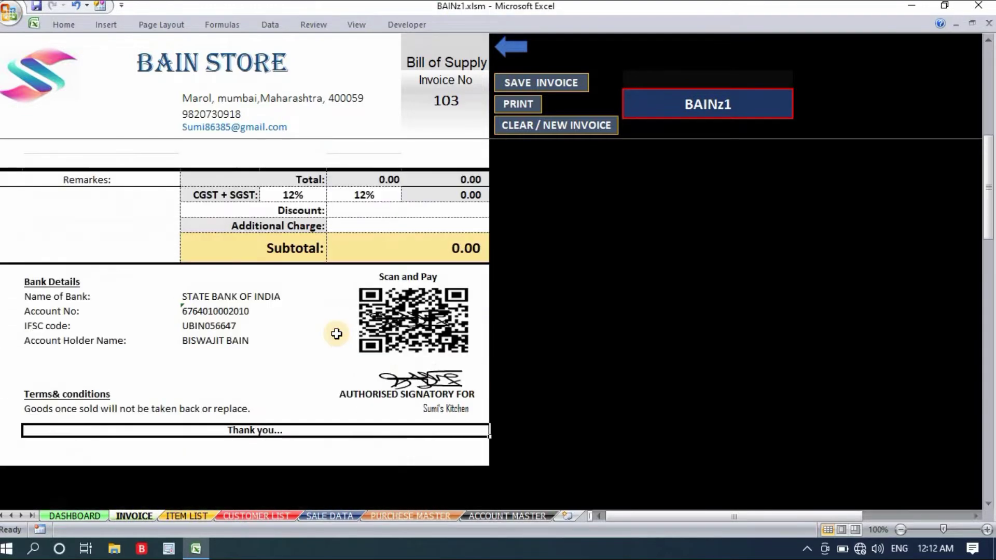
scroll(336, 332, "up", 6)
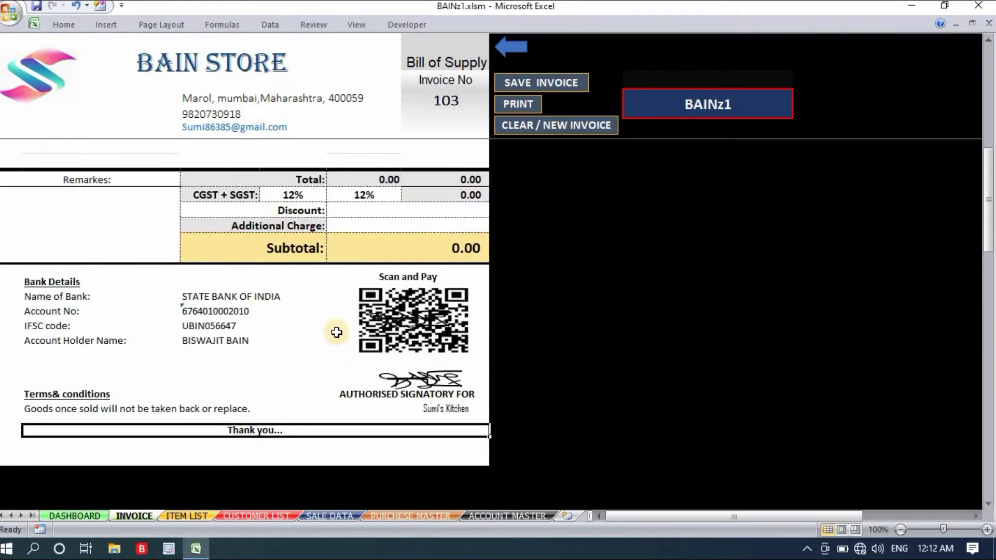
scroll(358, 316, "up", 5)
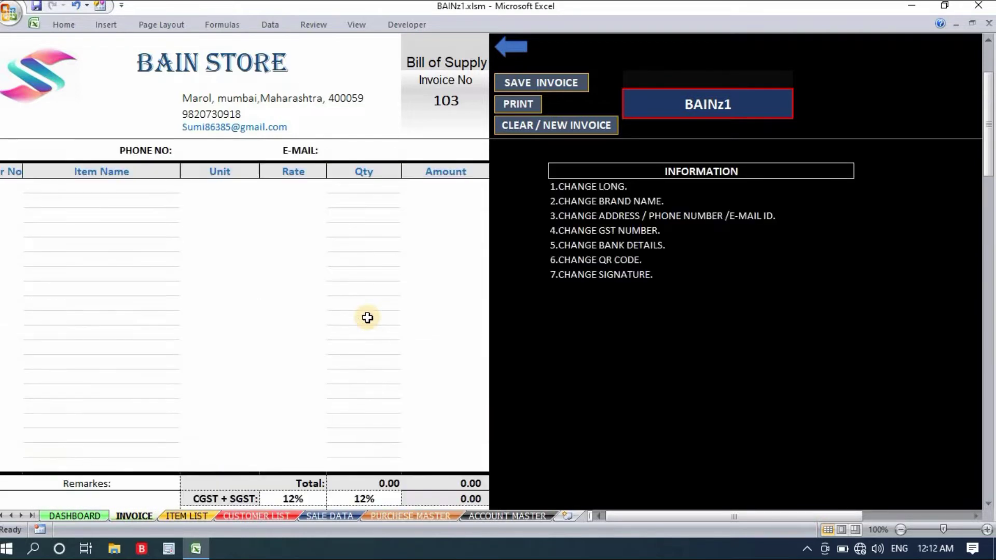
Choose the second saved customer in the Bill To dropdown and check the auto-filled phone and e-mail
left_click(218, 179)
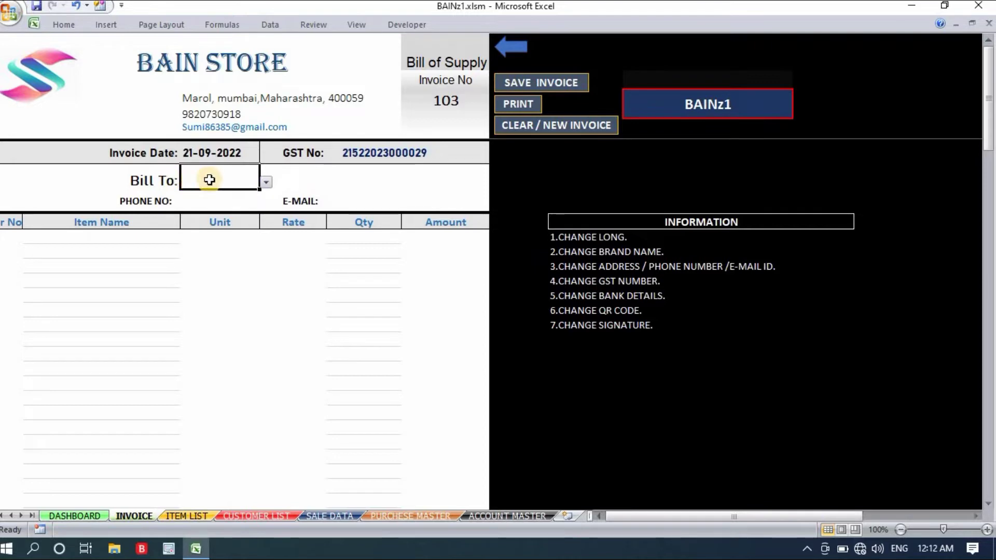
left_click(337, 175)
left_click(221, 185)
left_click(267, 181)
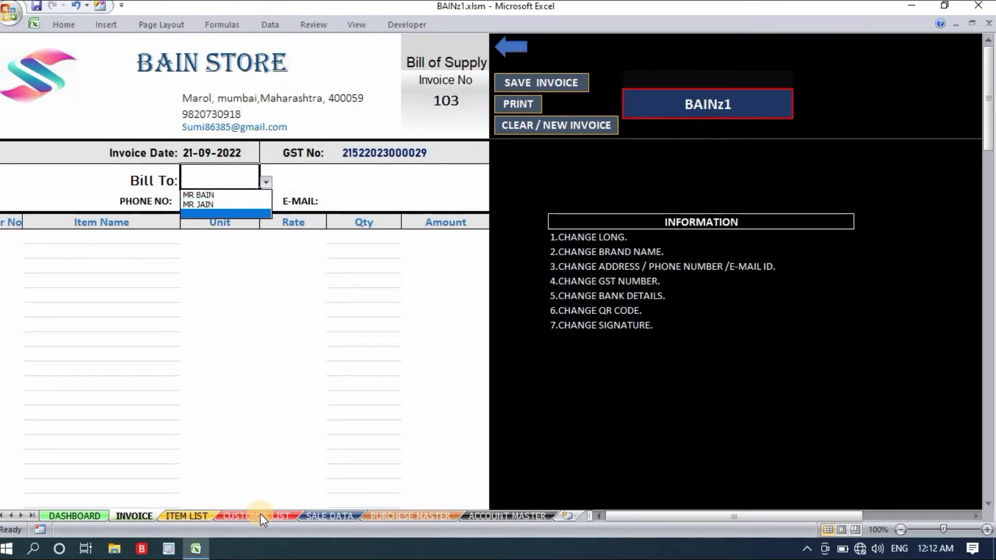
left_click(233, 205)
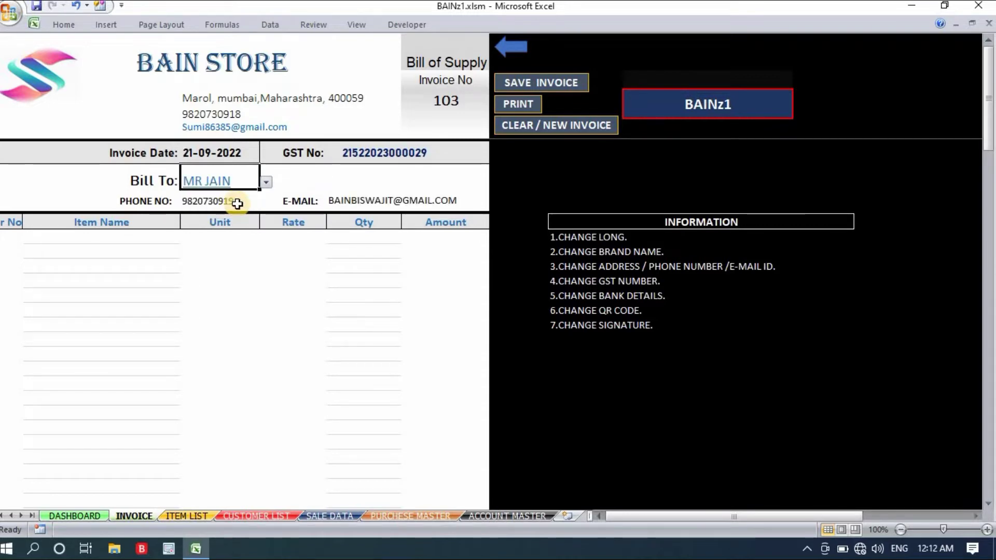
left_click(233, 265)
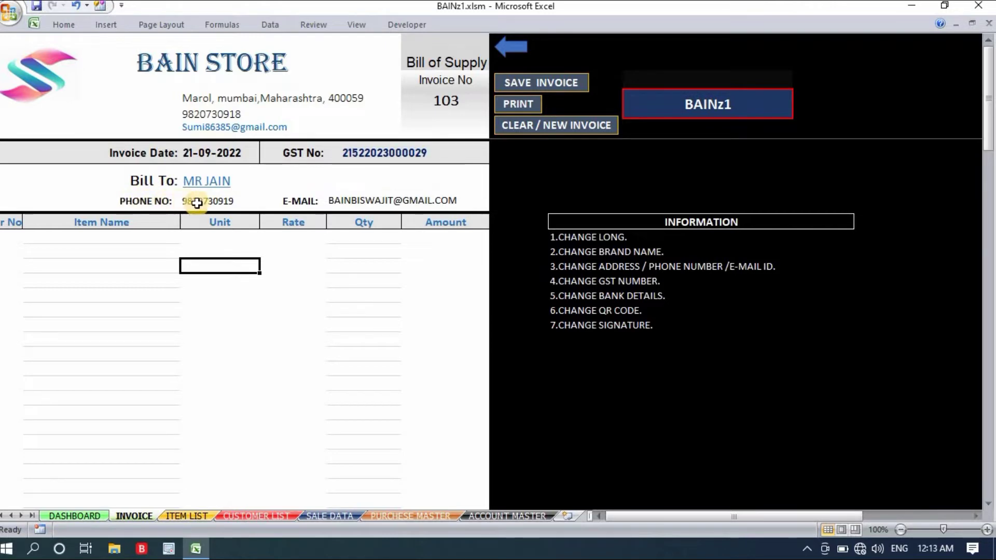
left_click(215, 201)
left_click(376, 201)
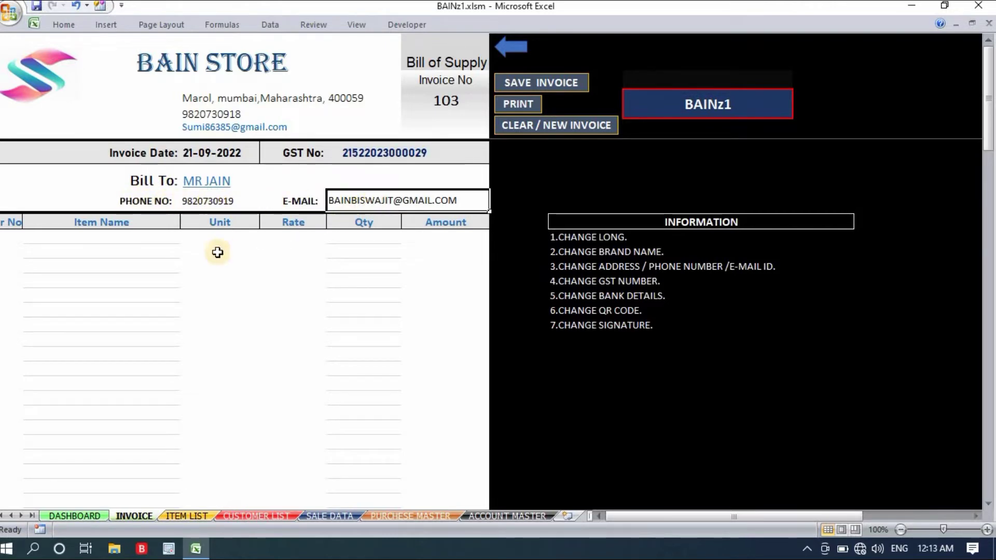
left_click(213, 252)
Add OIL and ONION from the stock list as the invoice's two line items
left_click(175, 234)
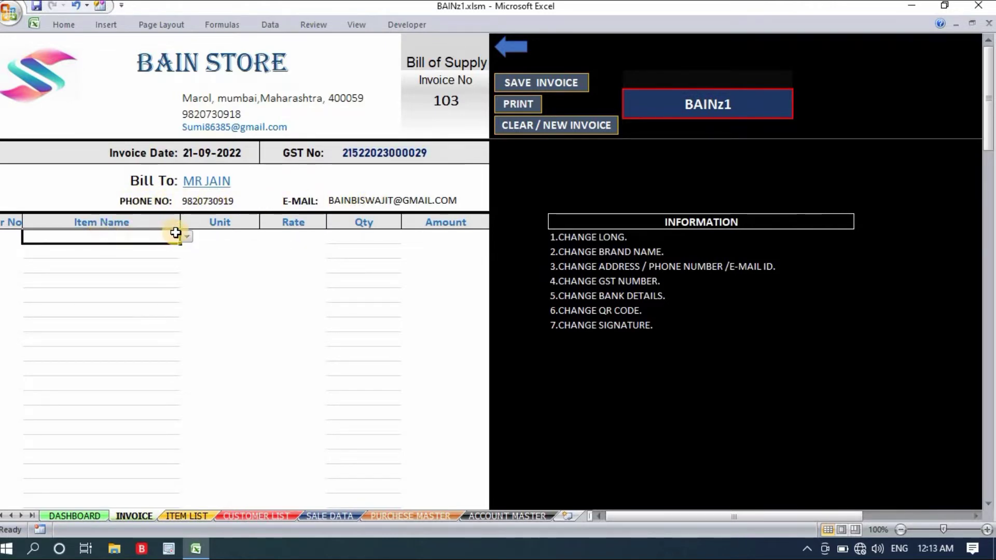
left_click(186, 236)
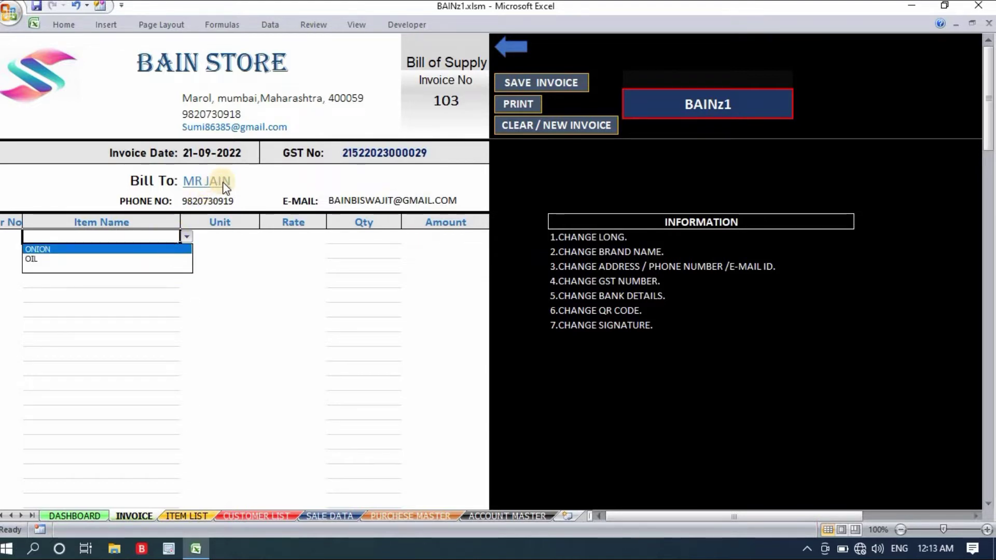
left_click(132, 258)
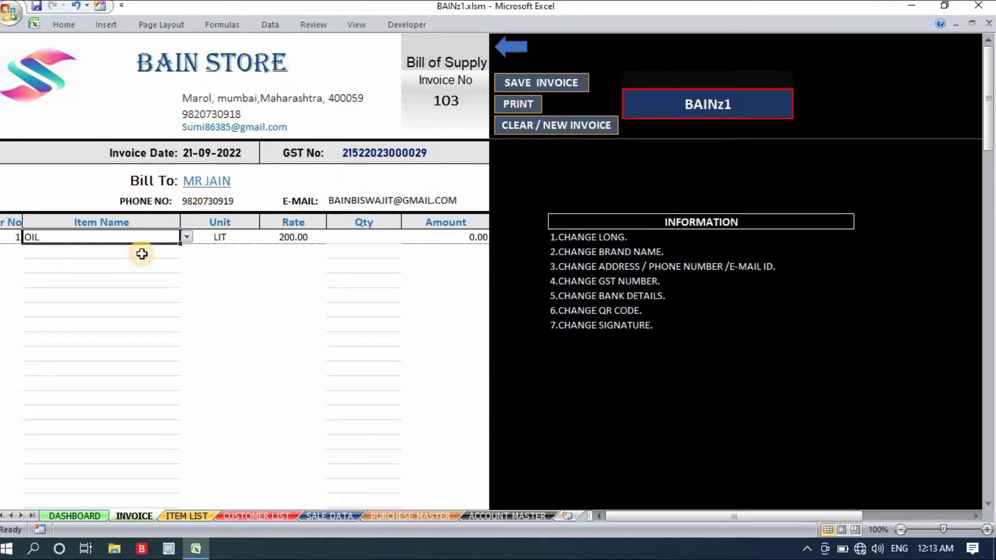
left_click(168, 251)
left_click(186, 252)
left_click(166, 263)
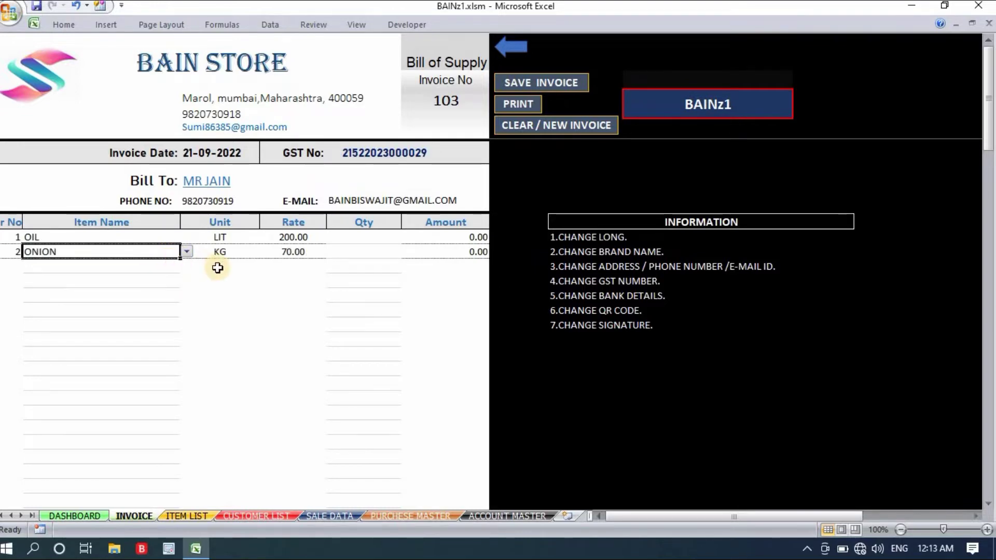
left_click(217, 267)
left_click(56, 234)
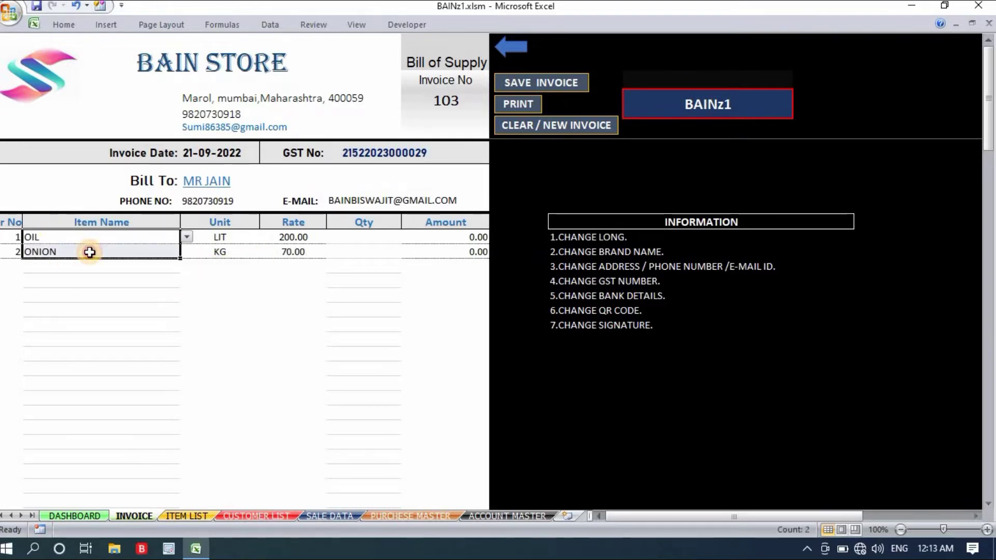
left_click(236, 240)
left_click_drag(237, 239, 273, 251)
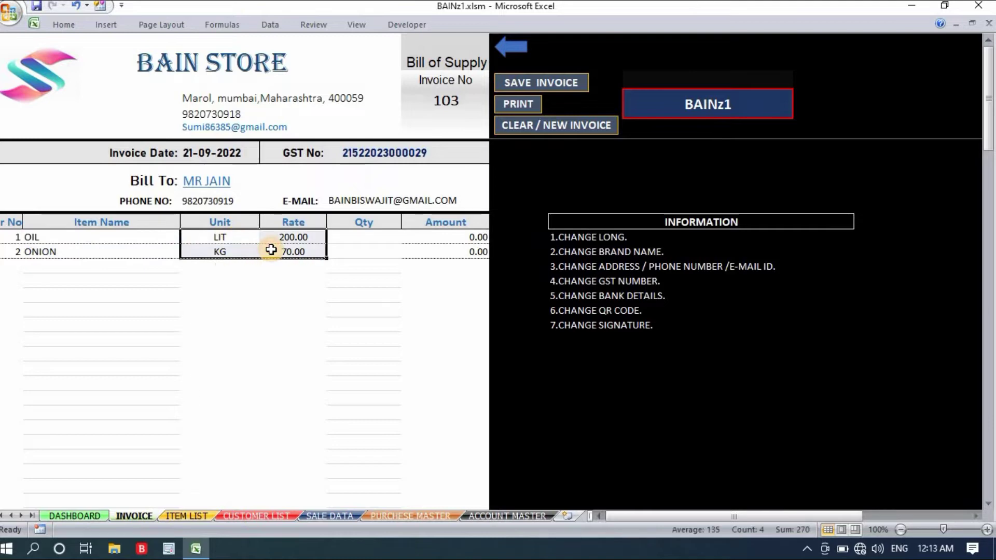
Set the quantities to 2 for OIL and 3 for ONION
left_click(372, 234)
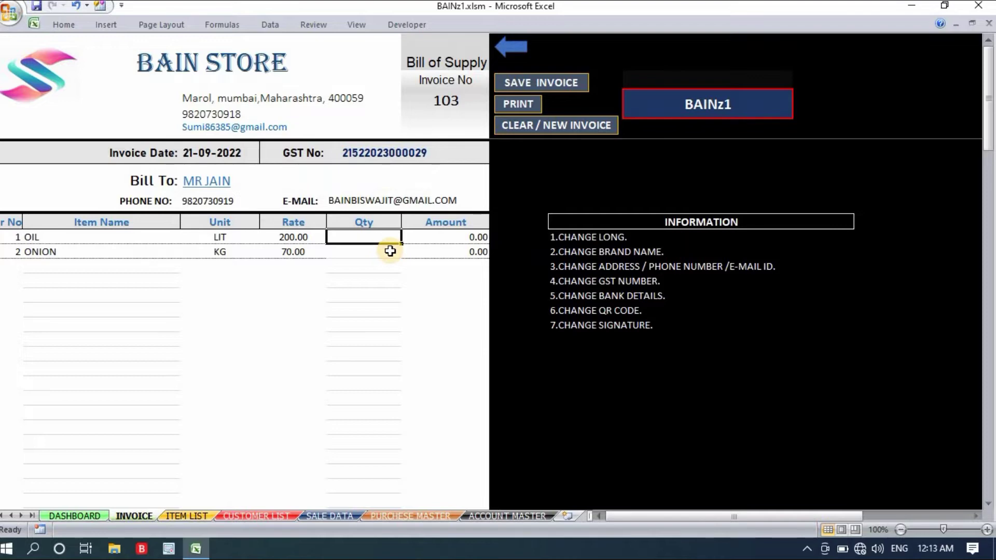
type("2")
left_click(390, 251)
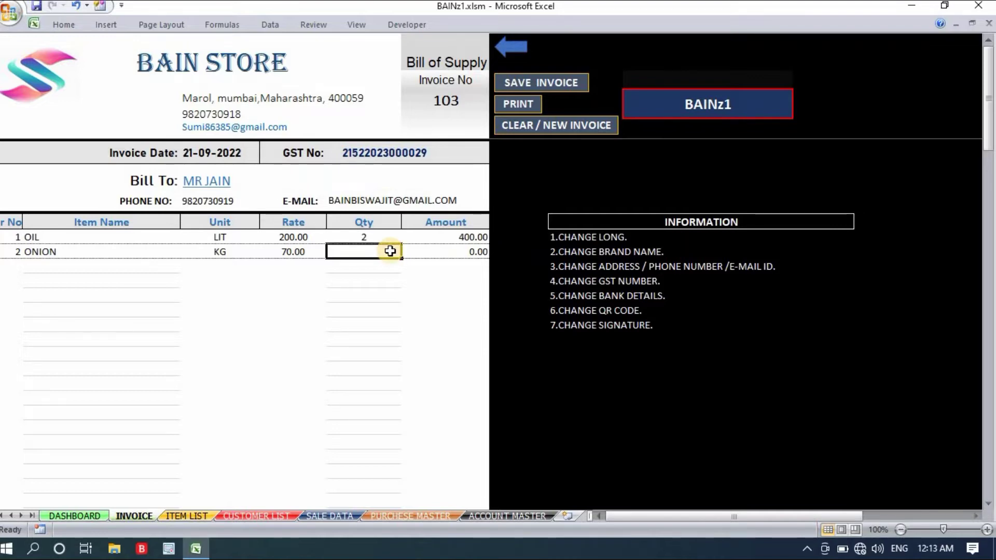
type("3")
key("Return")
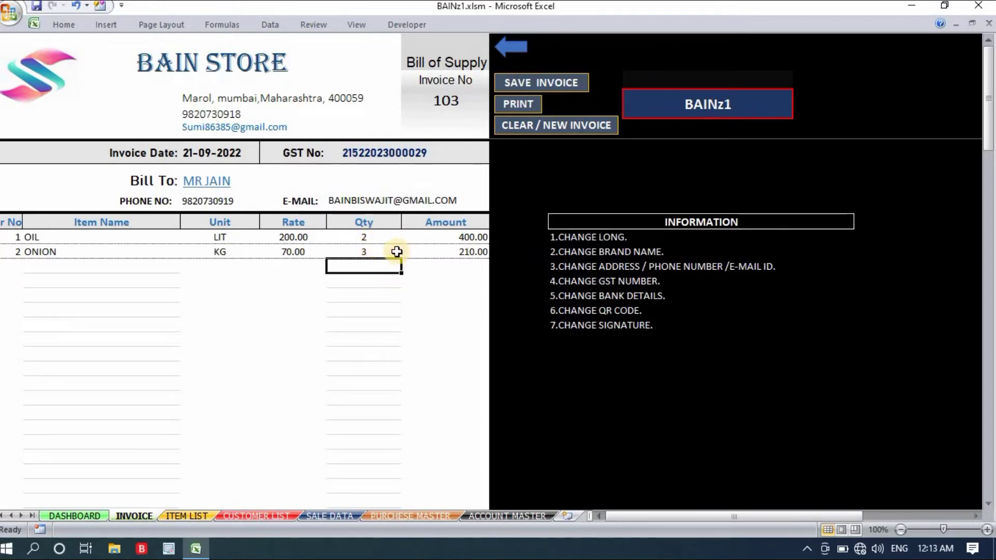
Check the quantity sum of 5 and amount sum of 610.00, then scroll to the totals
left_click_drag(382, 237, 384, 259)
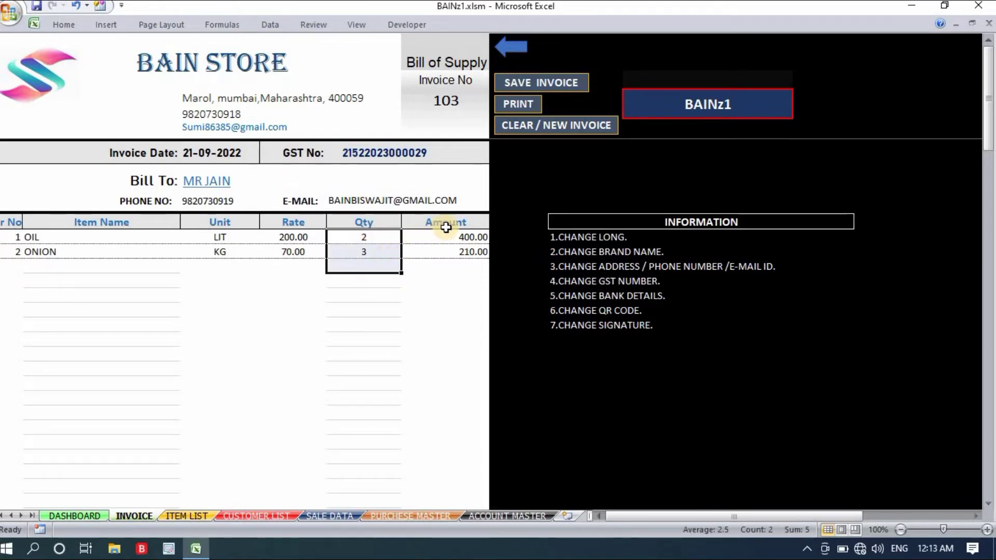
left_click_drag(446, 237, 440, 254)
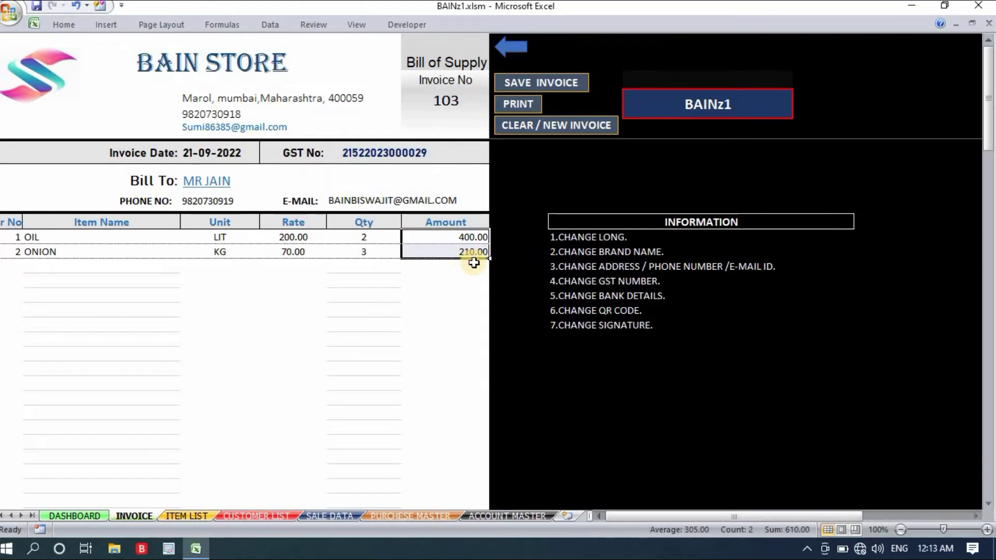
scroll(118, 216, "down", 7)
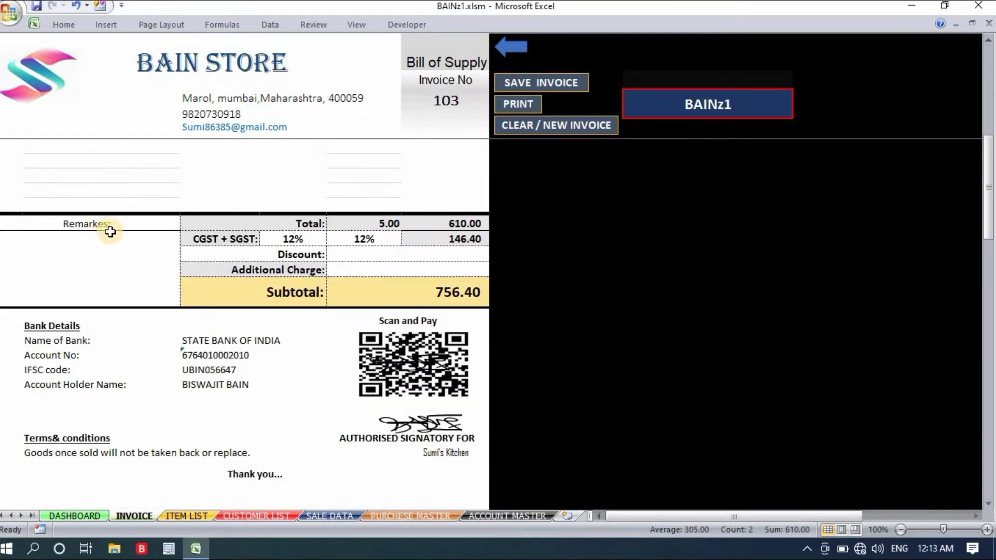
left_click(110, 240)
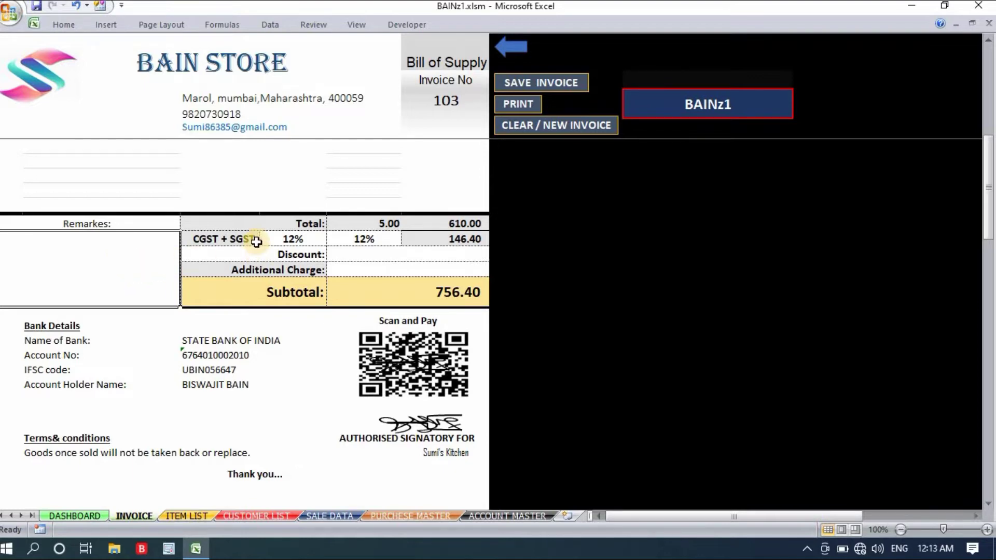
left_click(289, 238)
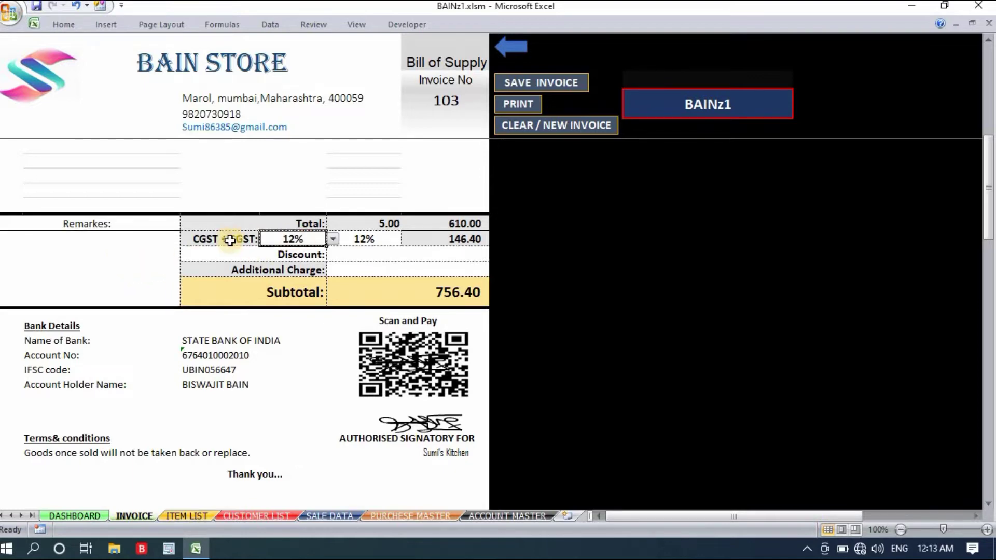
left_click(333, 239)
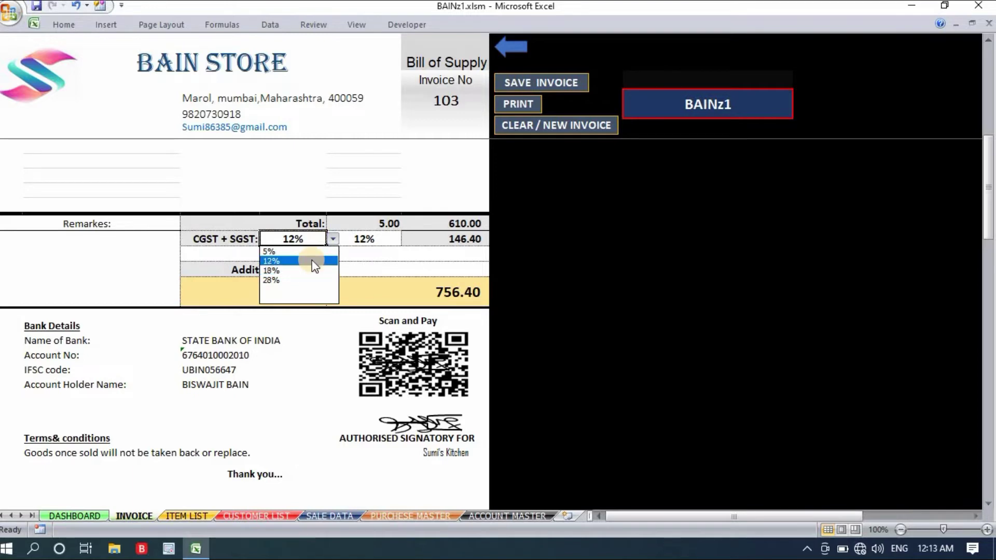
left_click(360, 244)
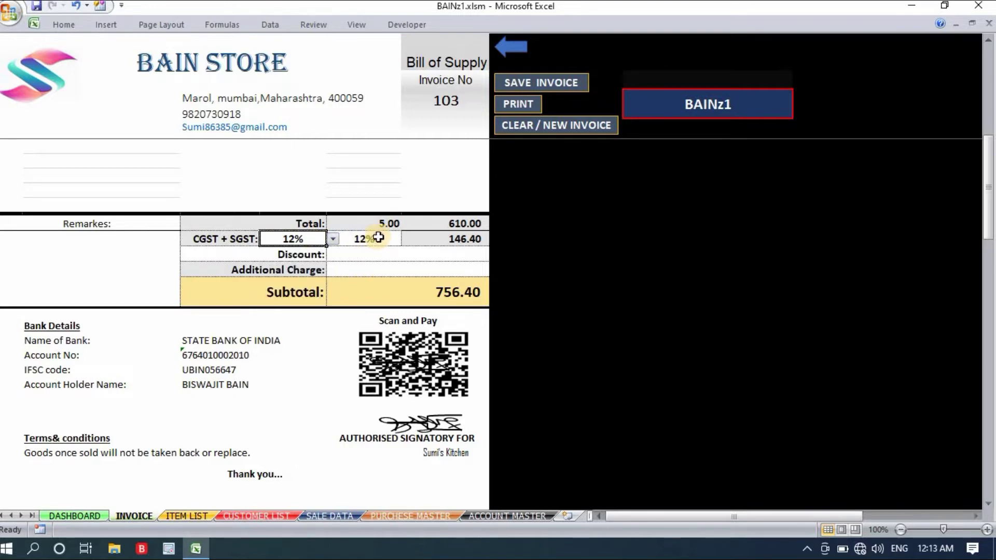
left_click(373, 239)
left_click(438, 254)
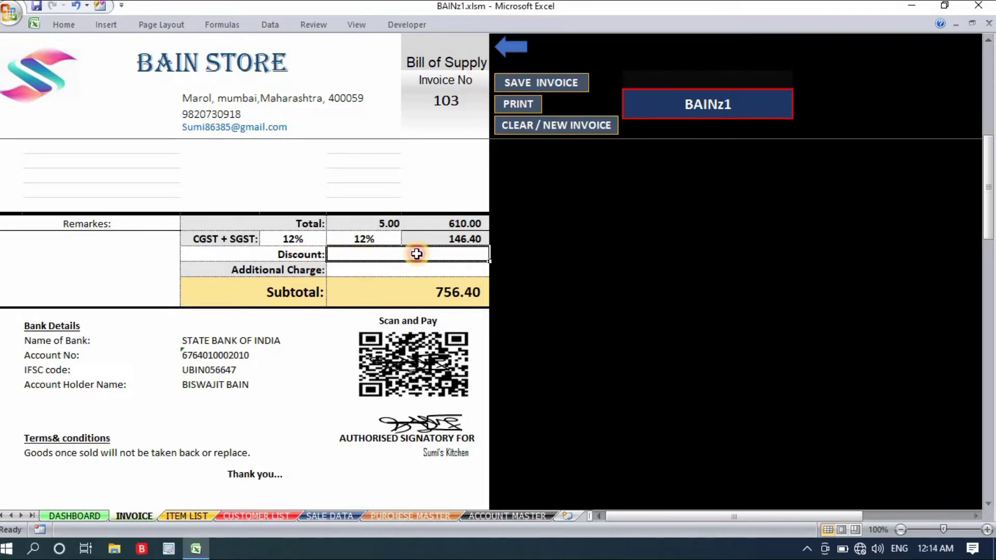
left_click(367, 268)
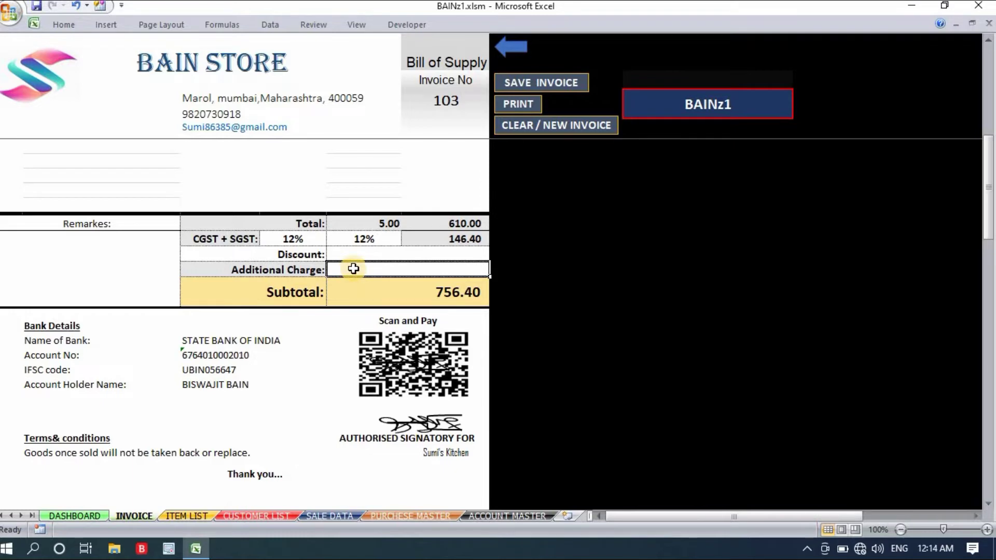
scroll(354, 268, "down", 2)
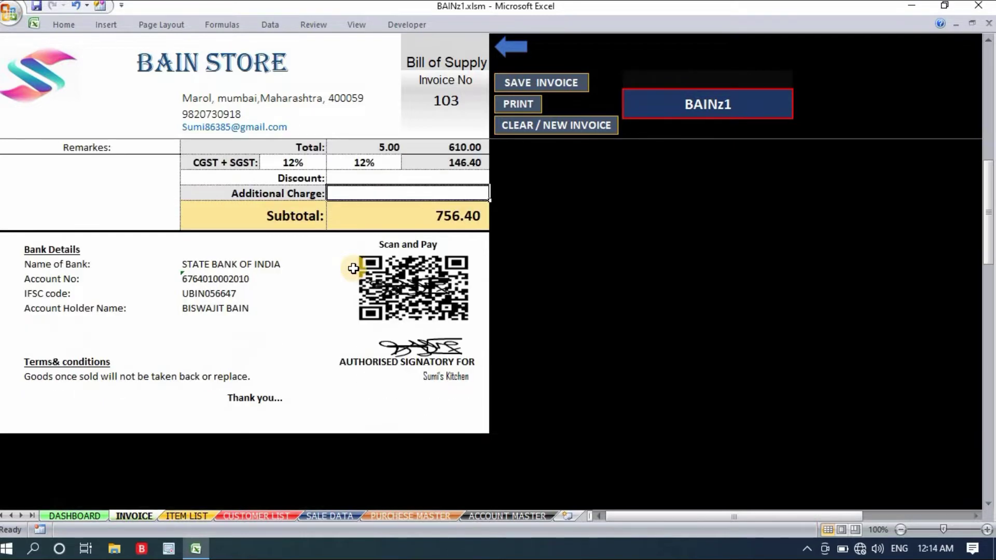
scroll(354, 268, "up", 4)
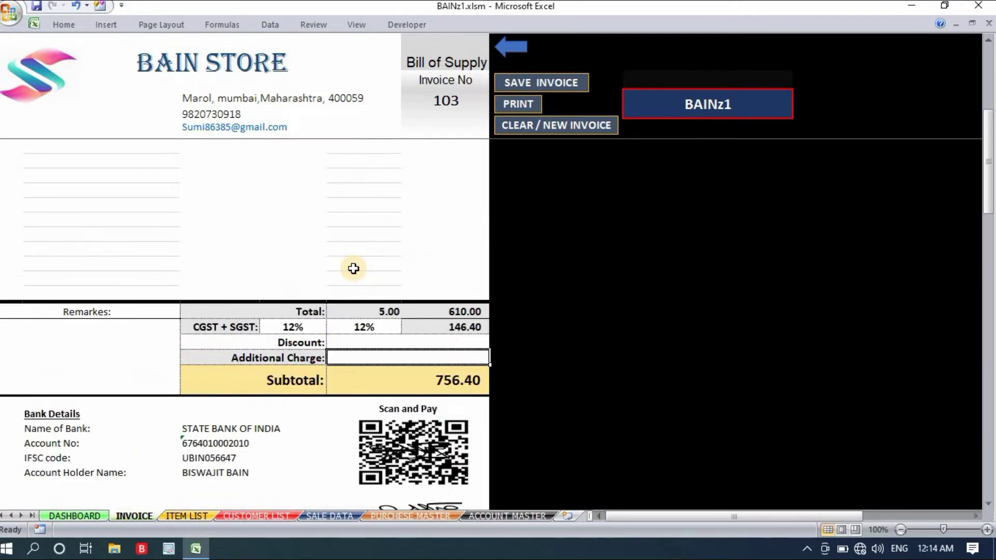
scroll(353, 268, "up", 5)
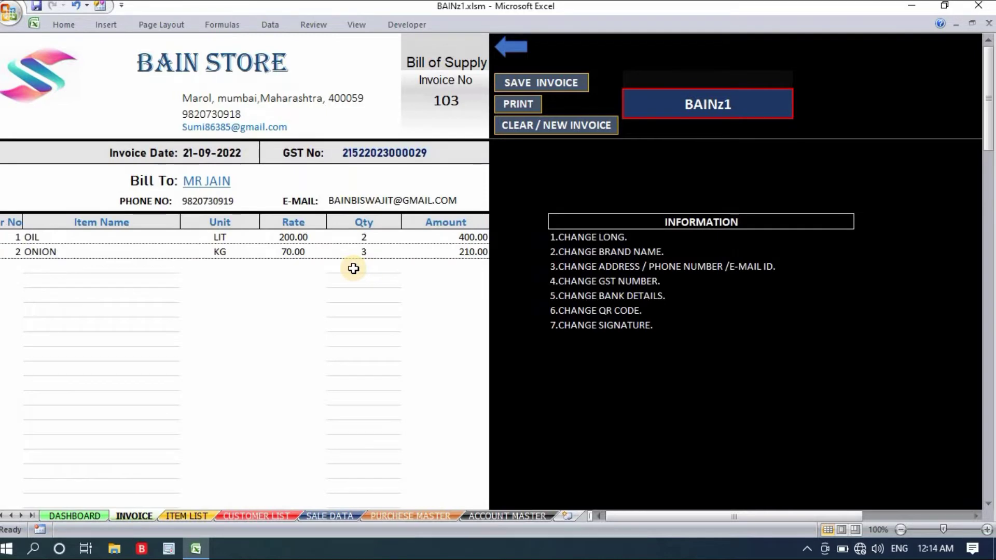
Save invoice 103 via SAVE INVOICE, then review its enlarged print preview and close it
left_click(543, 79)
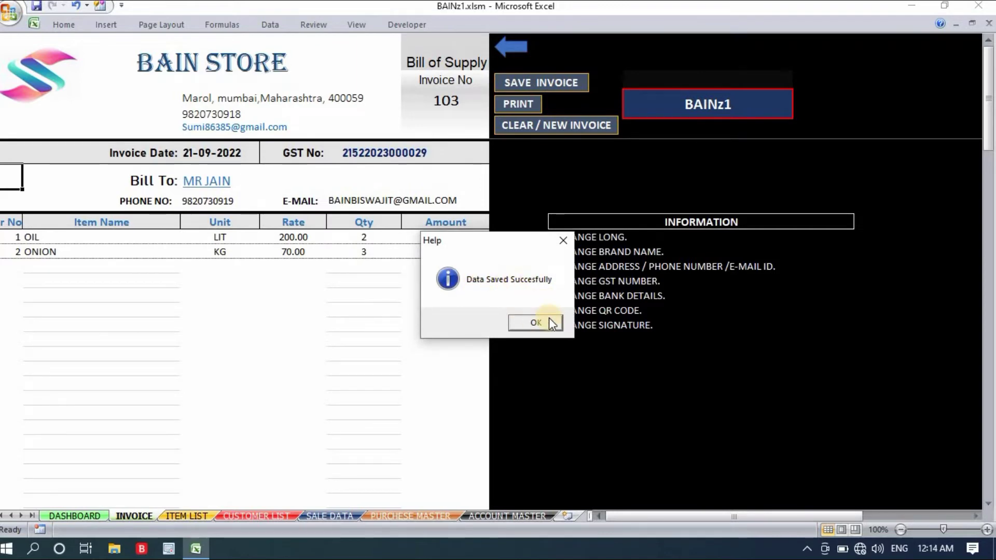
left_click(555, 325)
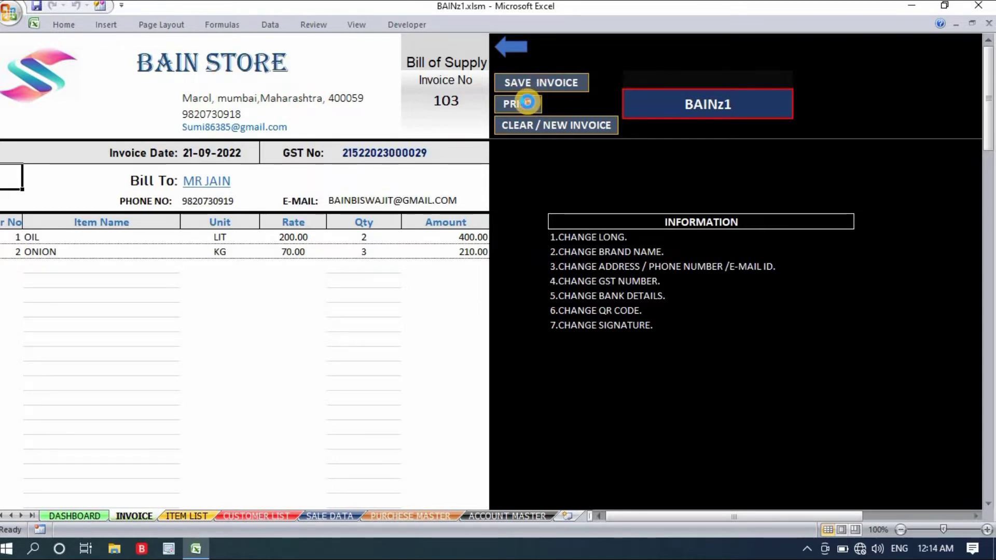
left_click(527, 102)
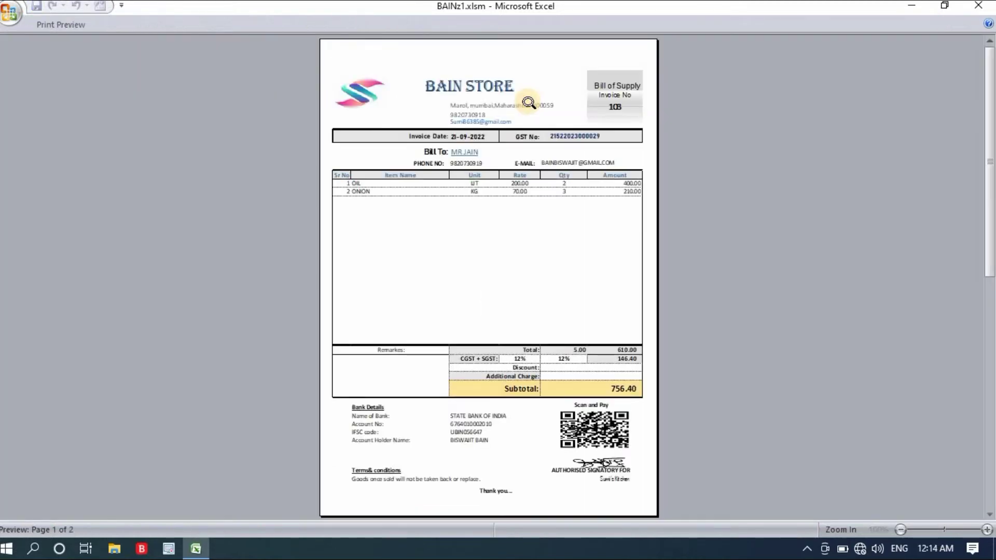
left_click(527, 102)
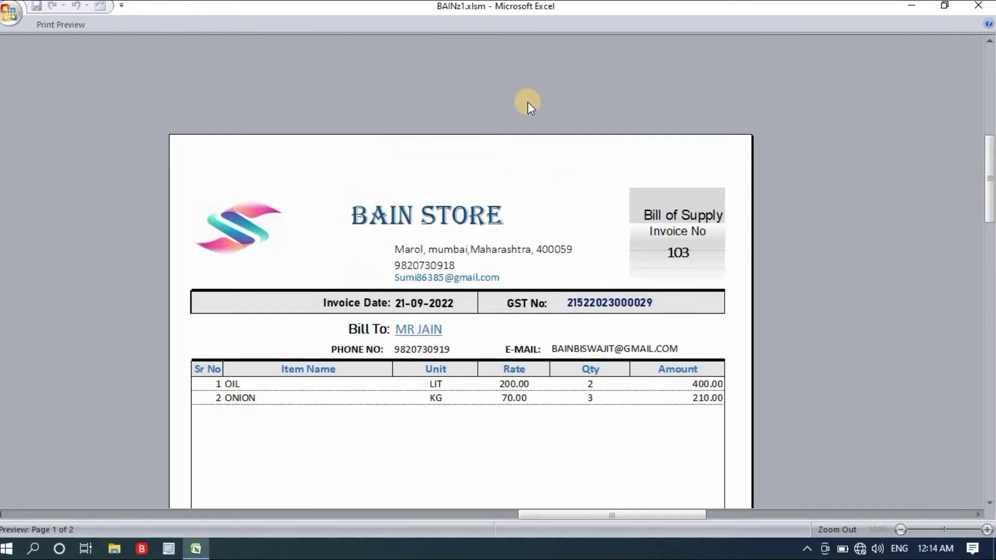
scroll(528, 102, "down", 10)
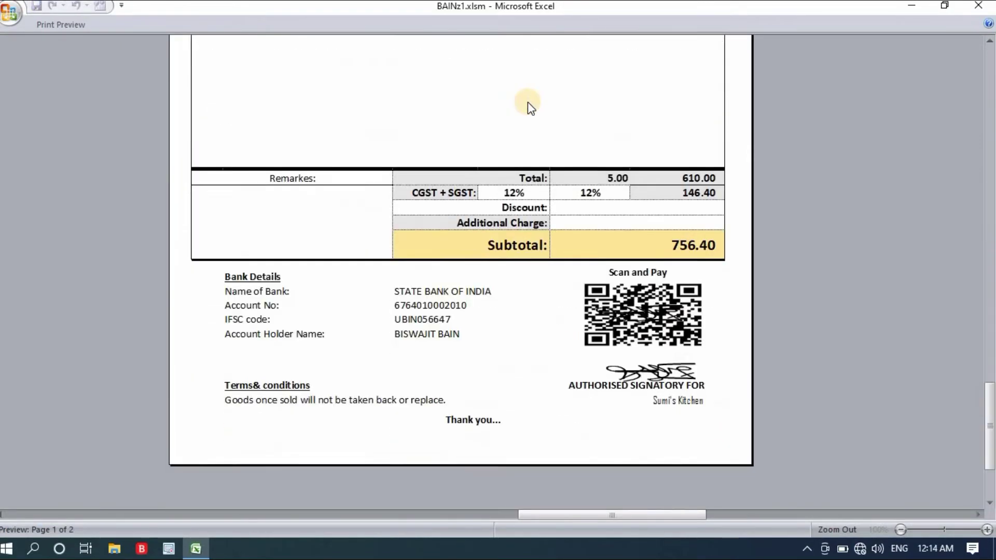
scroll(527, 102, "down", 3)
scroll(528, 101, "up", 8)
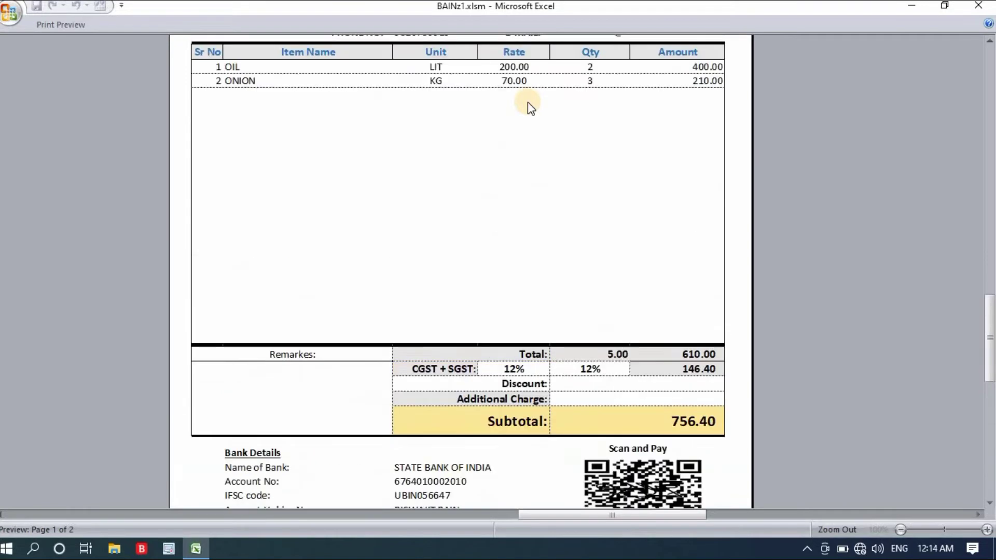
scroll(527, 102, "up", 5)
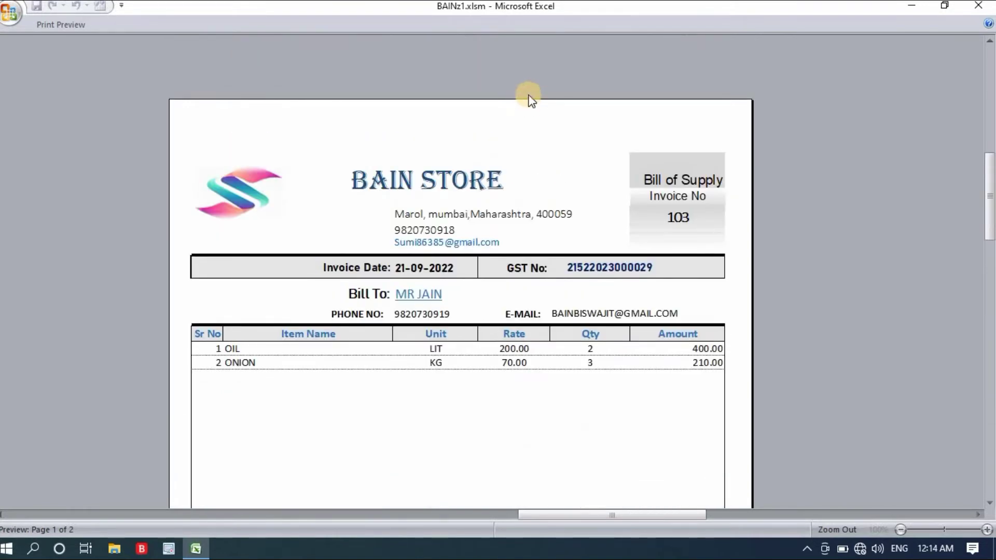
key("Escape")
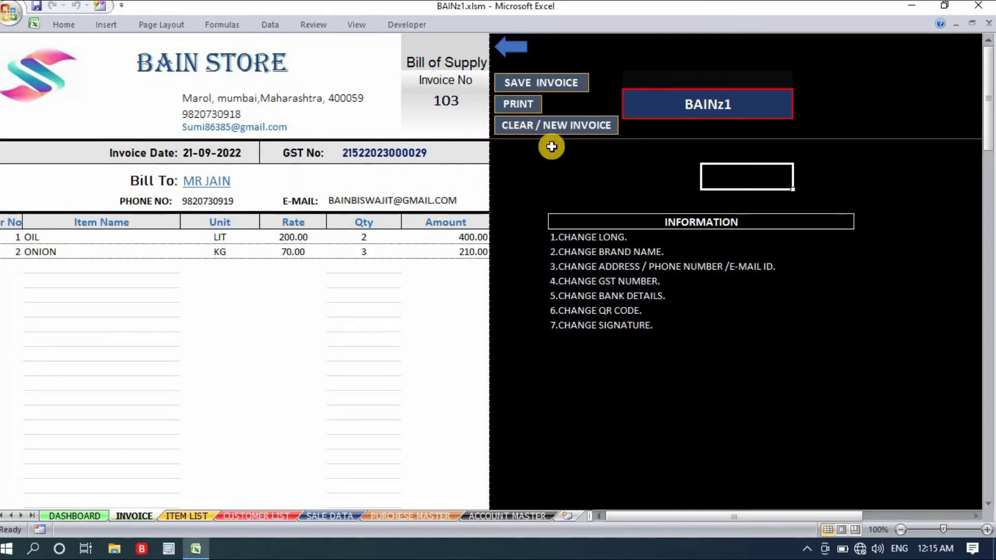
Clear the form for new invoice 104 and check the dashboard's 756.40 sale
left_click(584, 155)
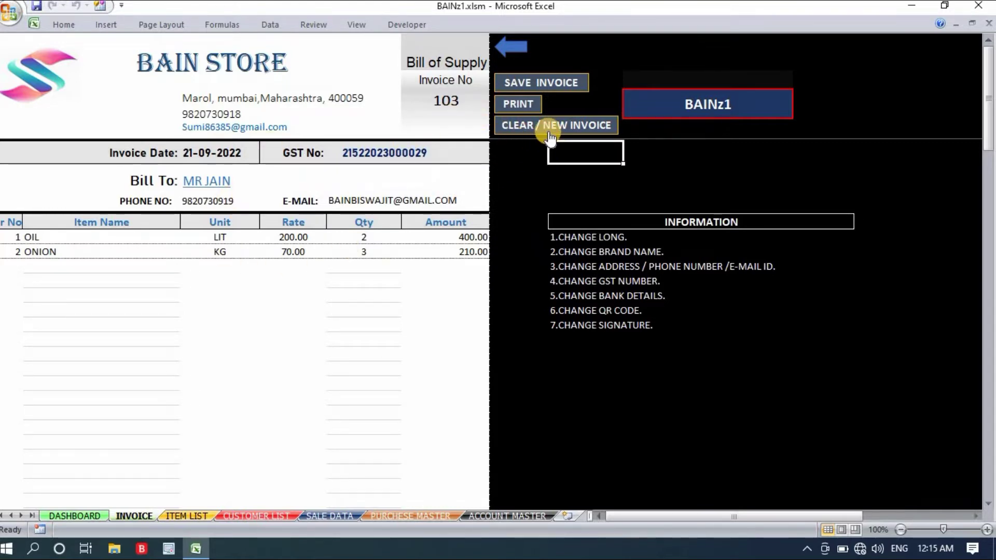
left_click(63, 25)
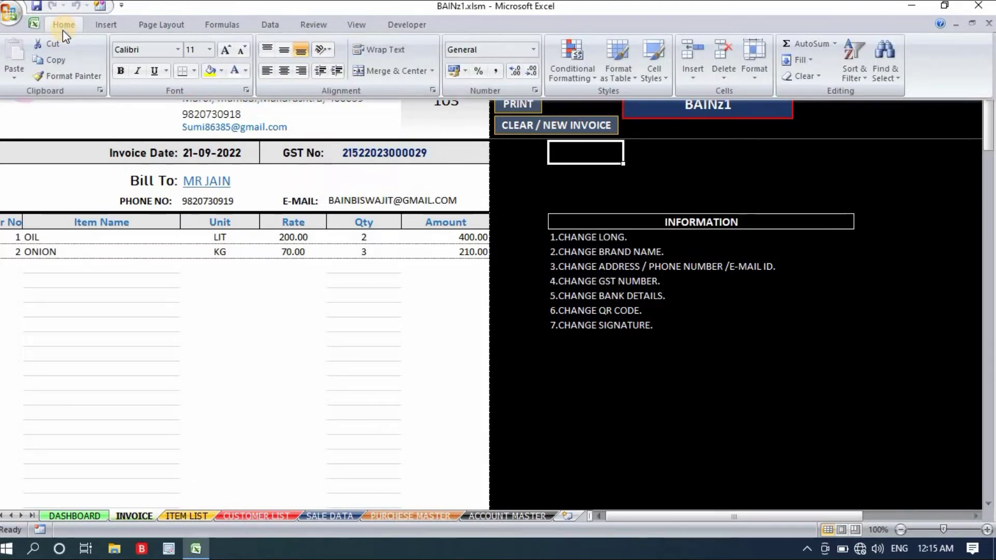
left_click(556, 183)
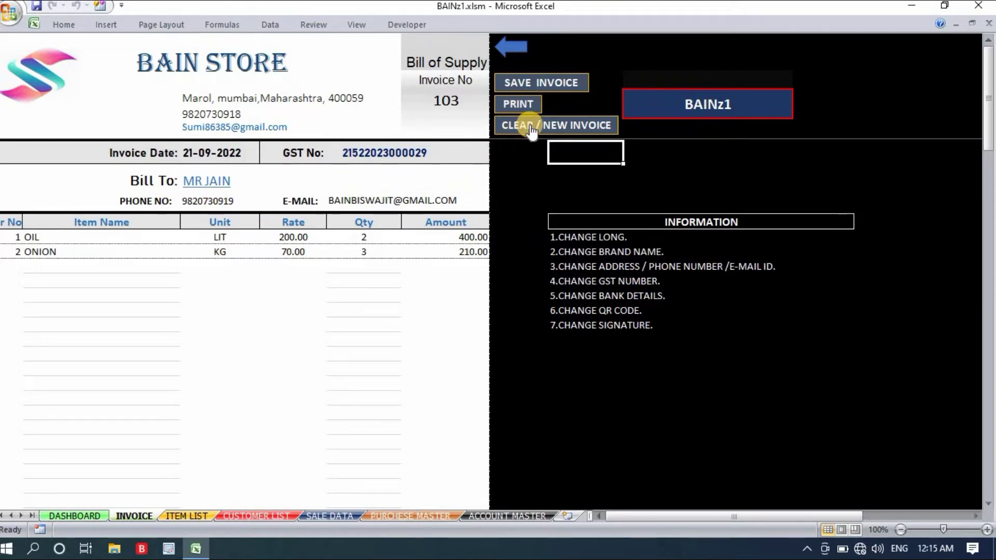
left_click(567, 125)
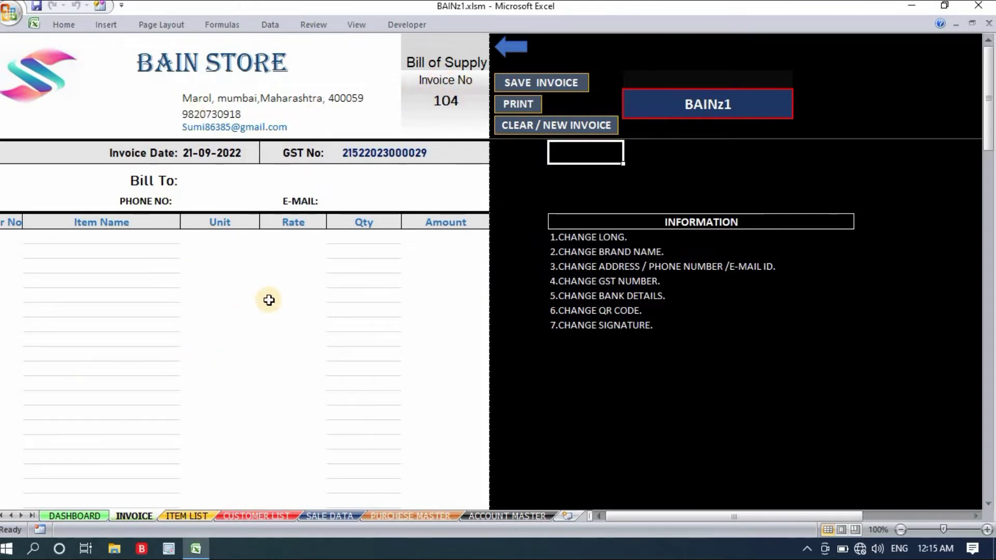
scroll(275, 301, "down", 7)
scroll(277, 302, "up", 7)
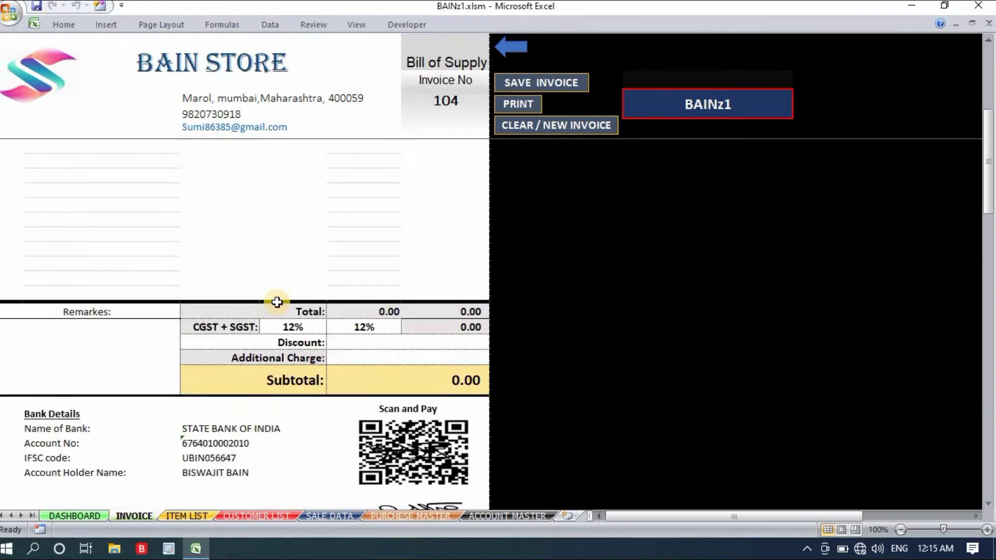
left_click(506, 48)
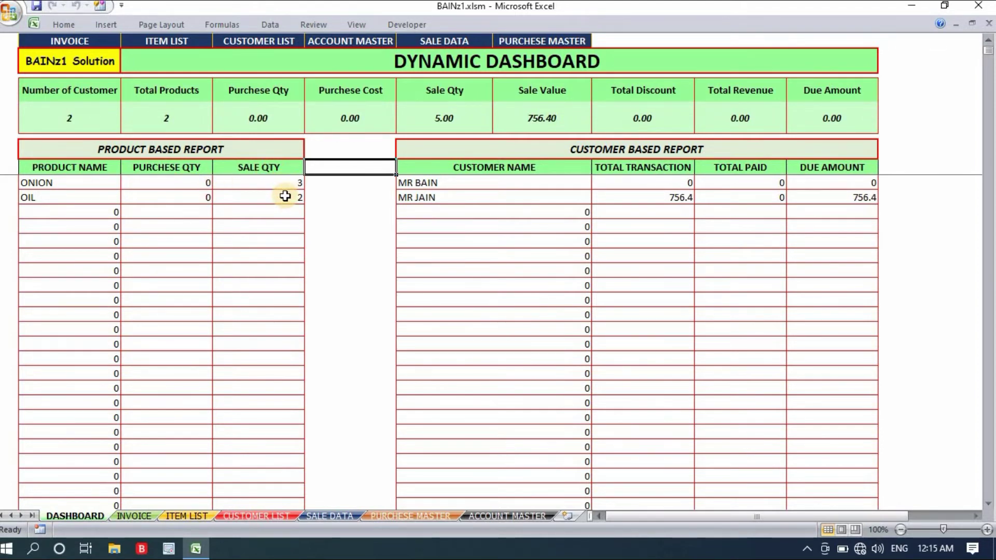
left_click(447, 199)
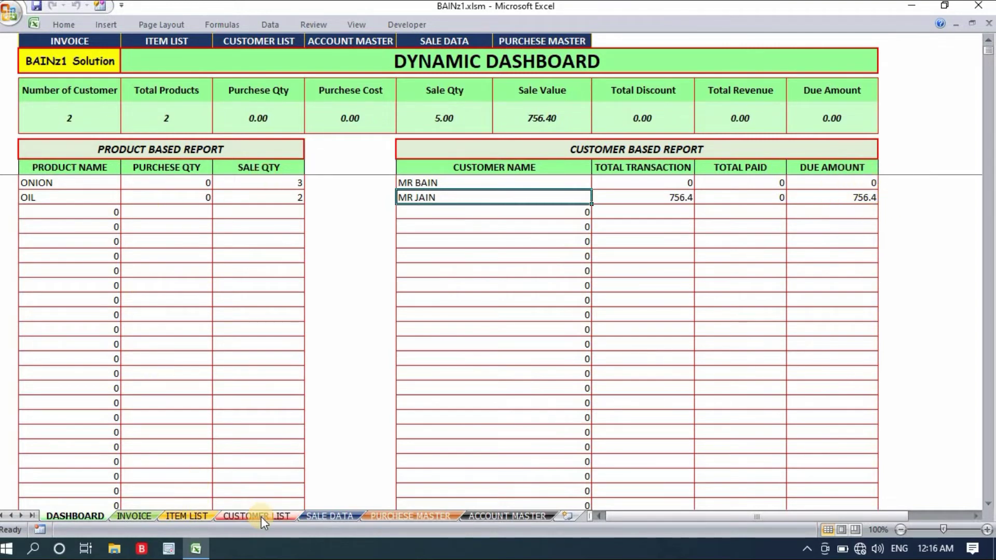
Pick ONION on the PURCHESE MASTER form and enter purchase quantity 10 for a 500.00 total
left_click(389, 514)
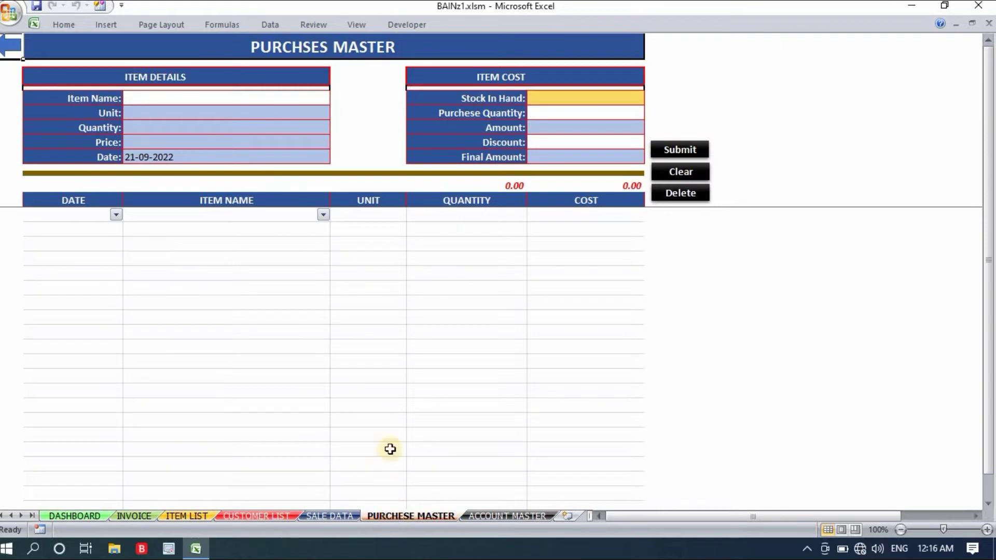
left_click(306, 98)
left_click(338, 99)
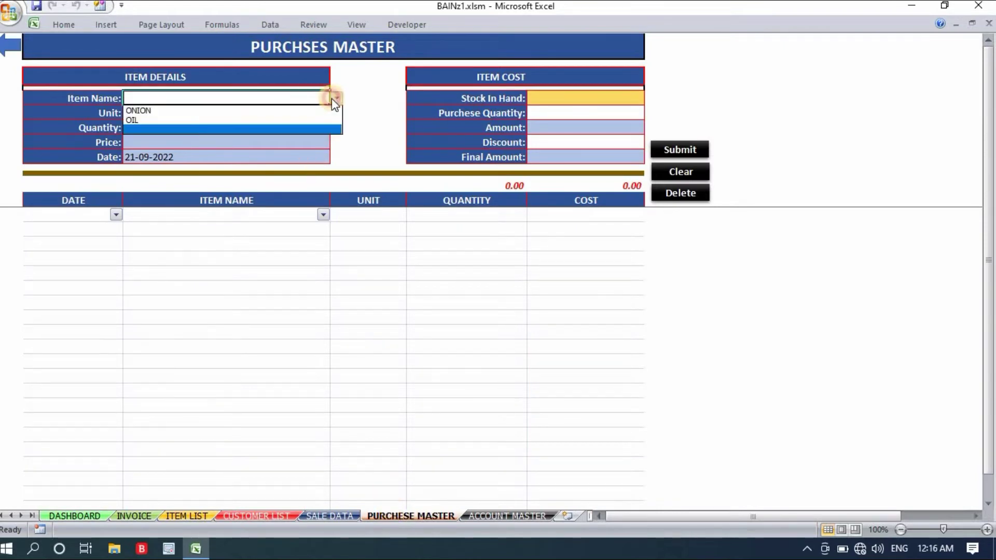
left_click(300, 107)
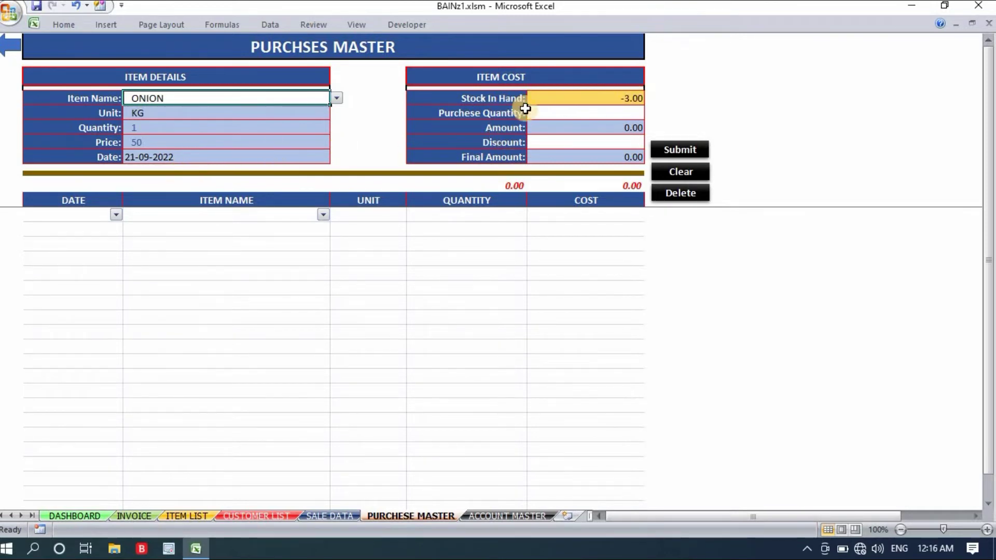
left_click(564, 112)
type("10")
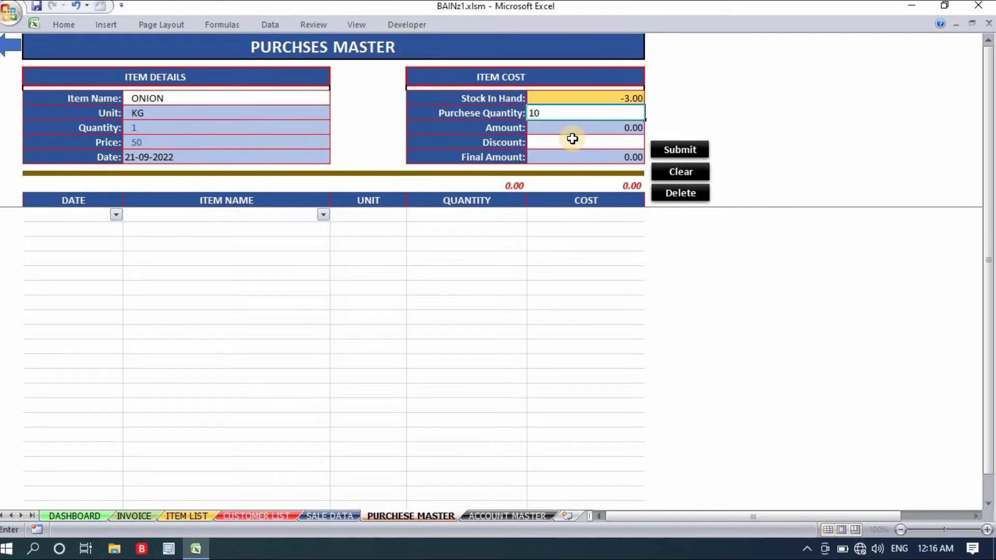
left_click(763, 128)
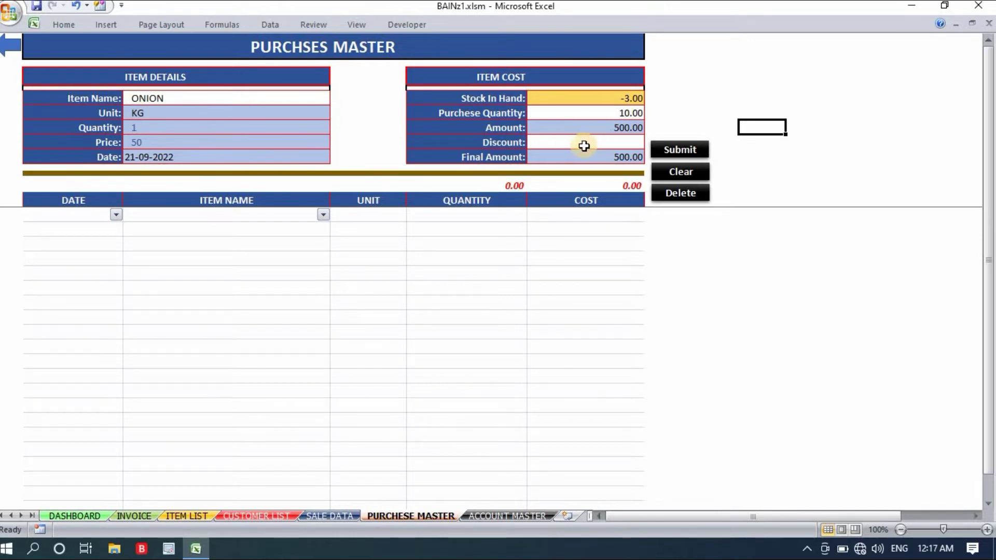
Submit the ONION purchase to the table and choose OIL as the next item
left_click(680, 149)
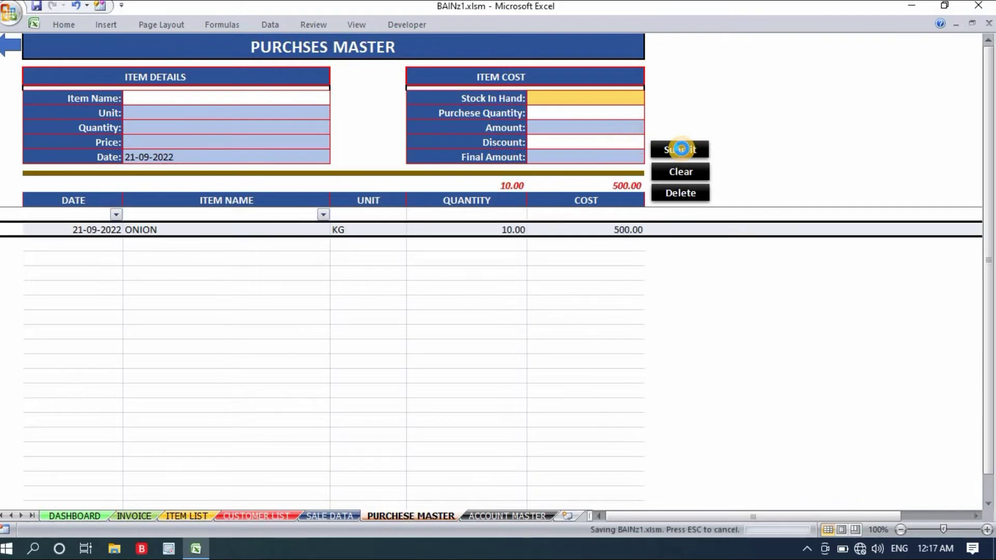
left_click(315, 101)
left_click(338, 98)
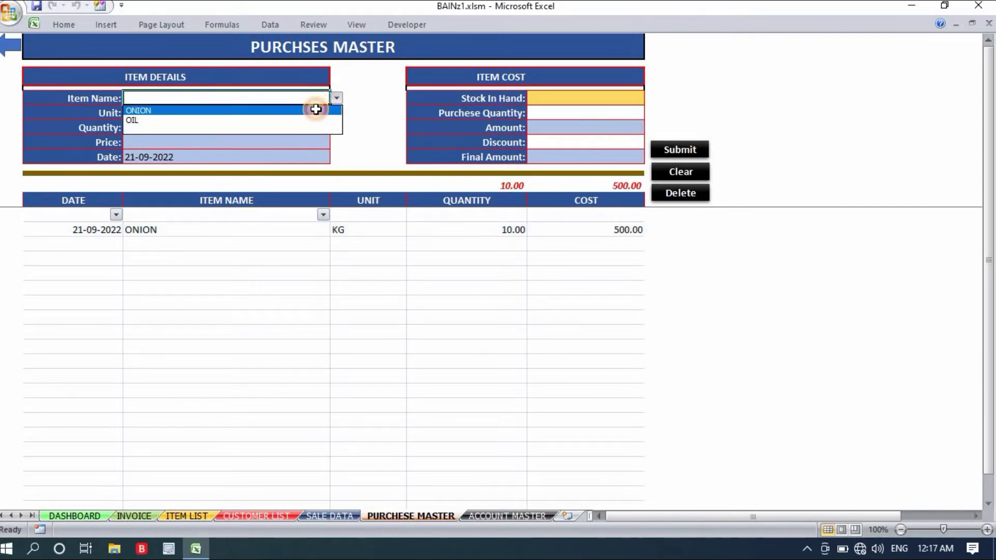
left_click(317, 107)
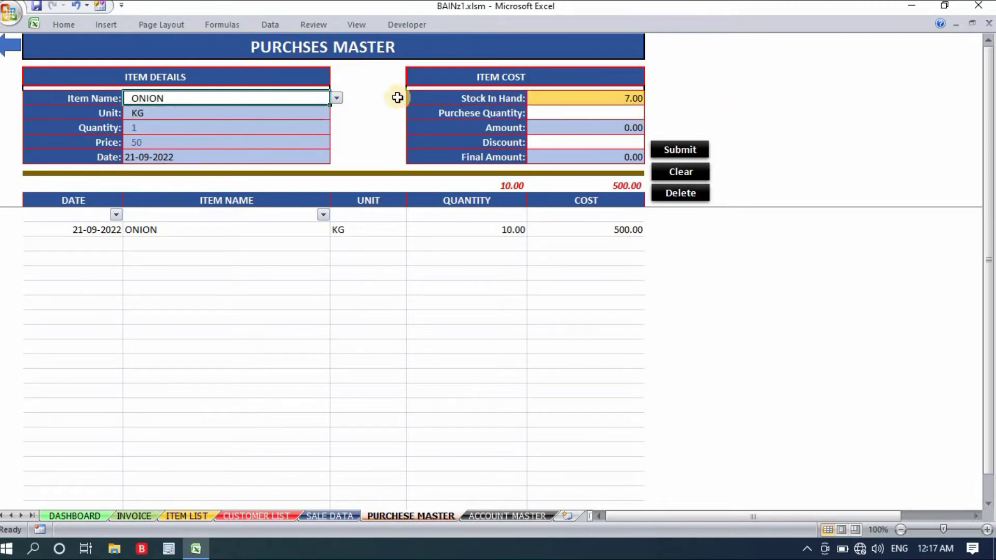
left_click(336, 102)
left_click(310, 120)
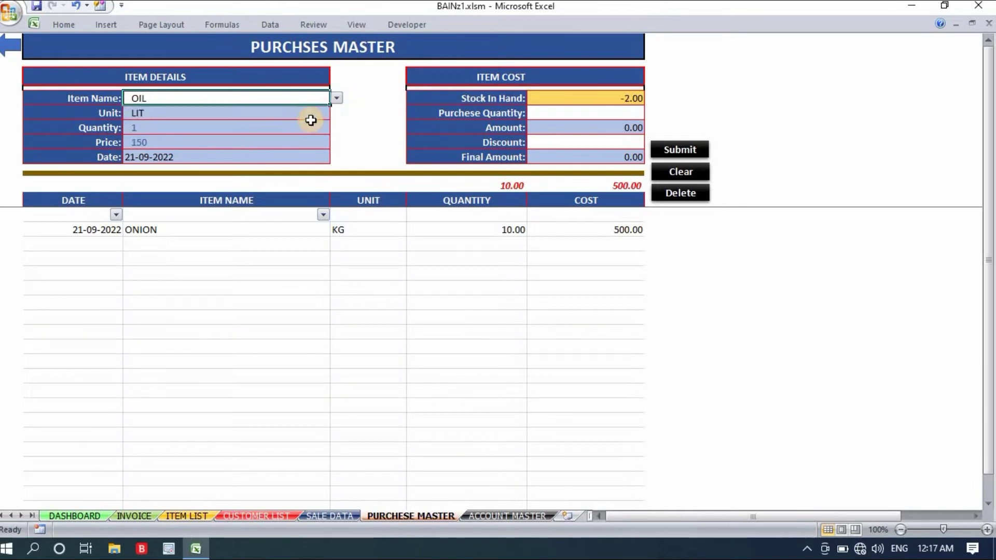
left_click(701, 97)
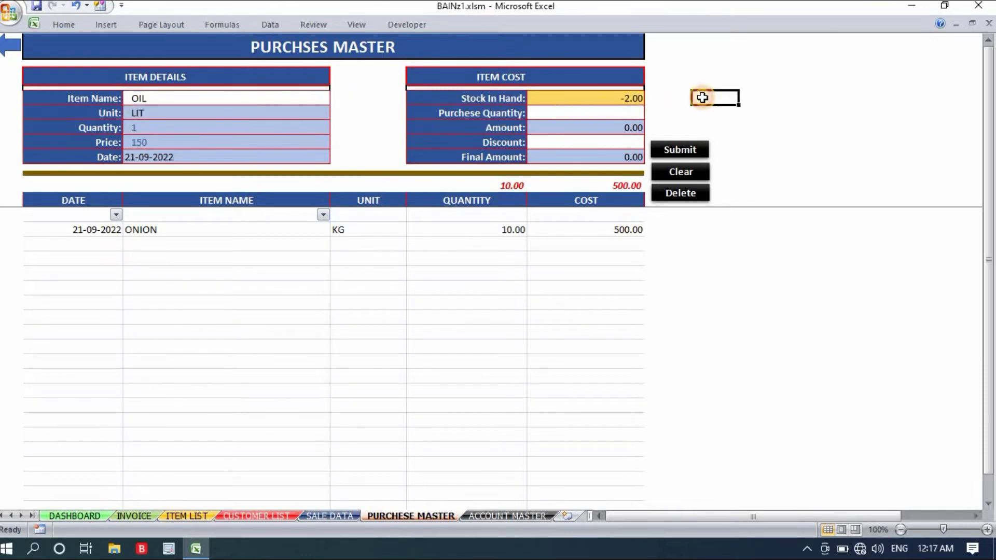
Record a purchase quantity of 10 for OIL, bringing totals to 20.00 and 2000.00
left_click(595, 108)
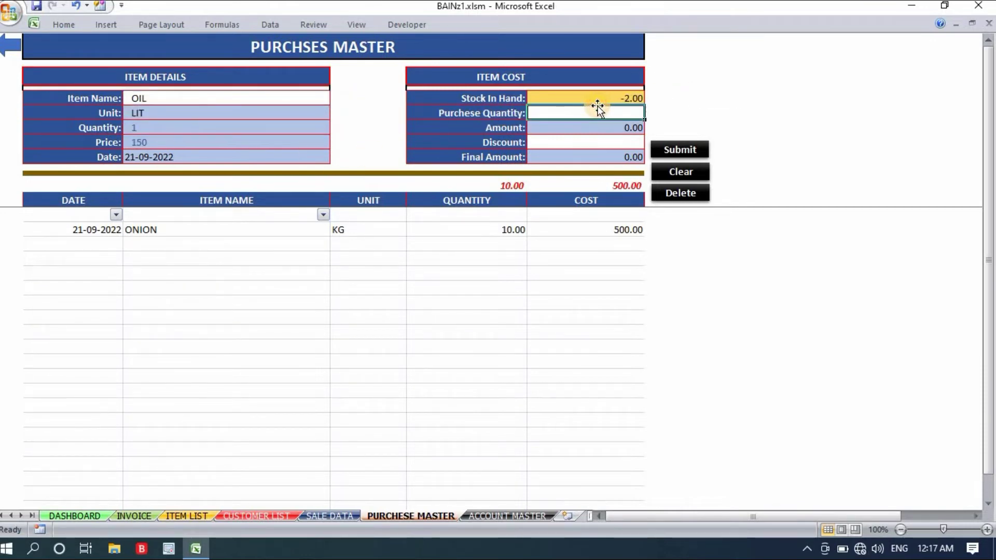
type("10")
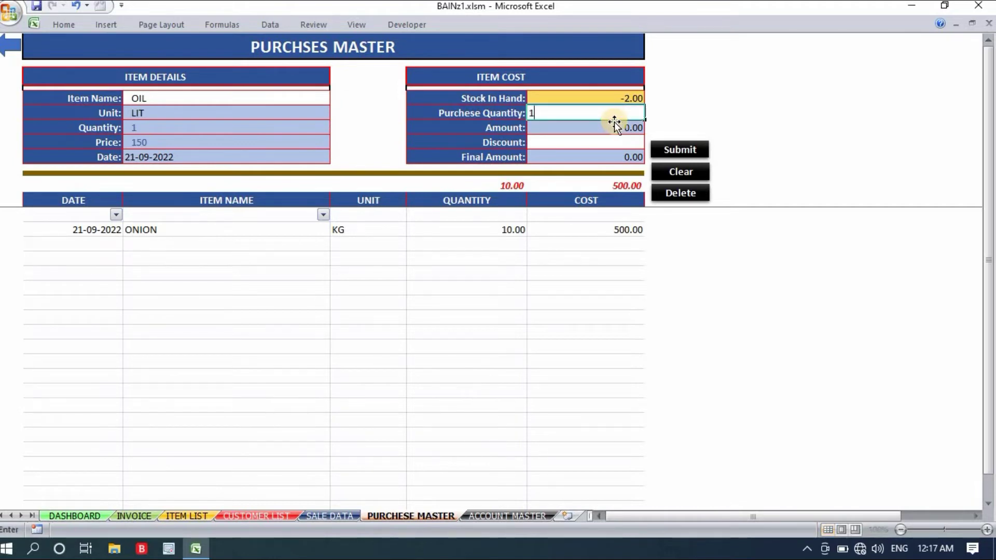
left_click(756, 110)
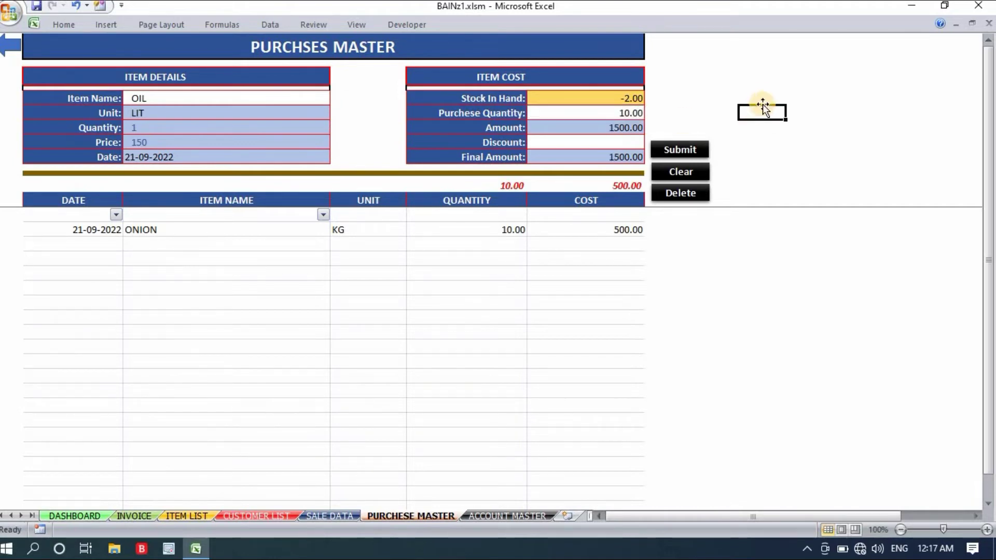
left_click(695, 149)
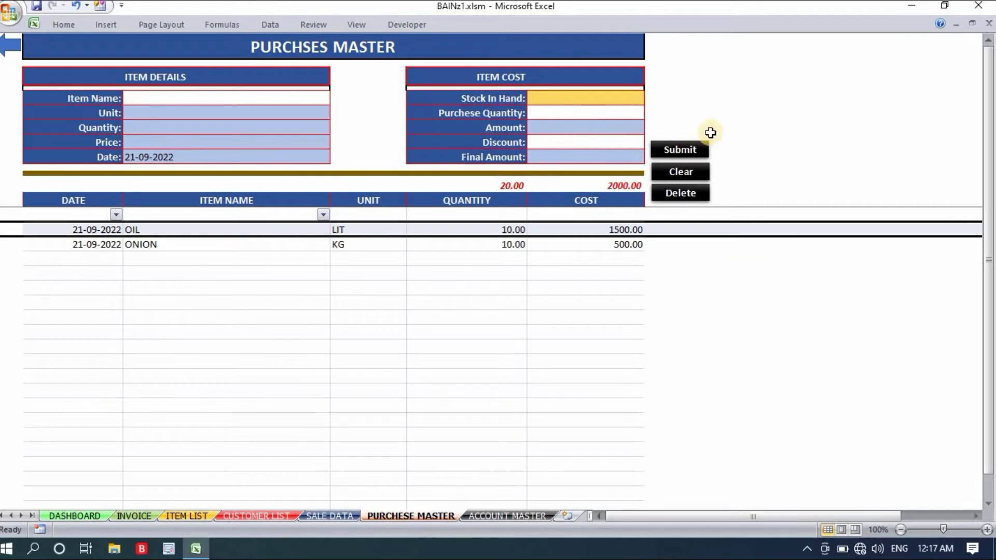
left_click(763, 126)
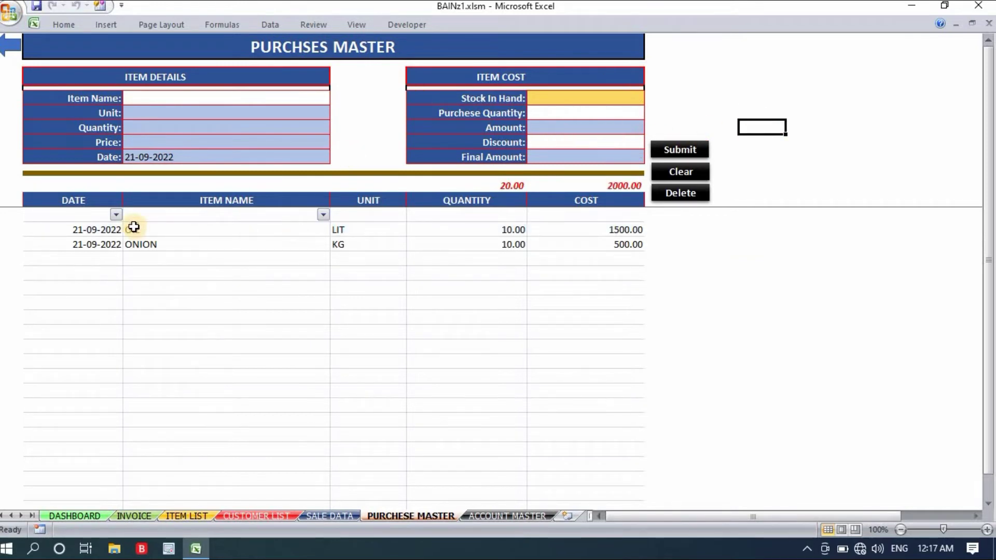
left_click_drag(133, 227, 740, 276)
left_click(747, 274)
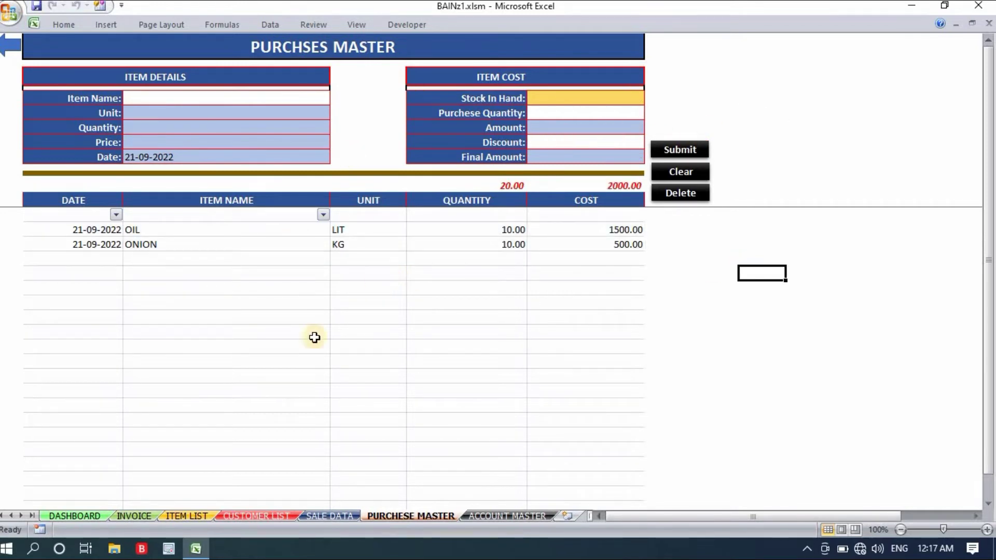
On the DASHBOARD sheet, check the totals: Purchese Qty 20.00, Purchese Cost 2000.00, Due Amount 756.40
left_click(89, 514)
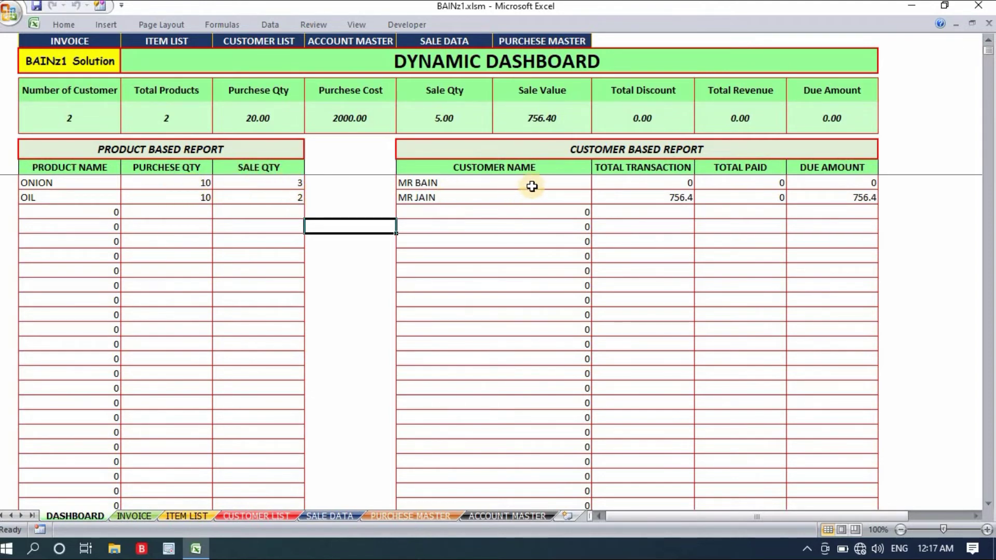
left_click(459, 199)
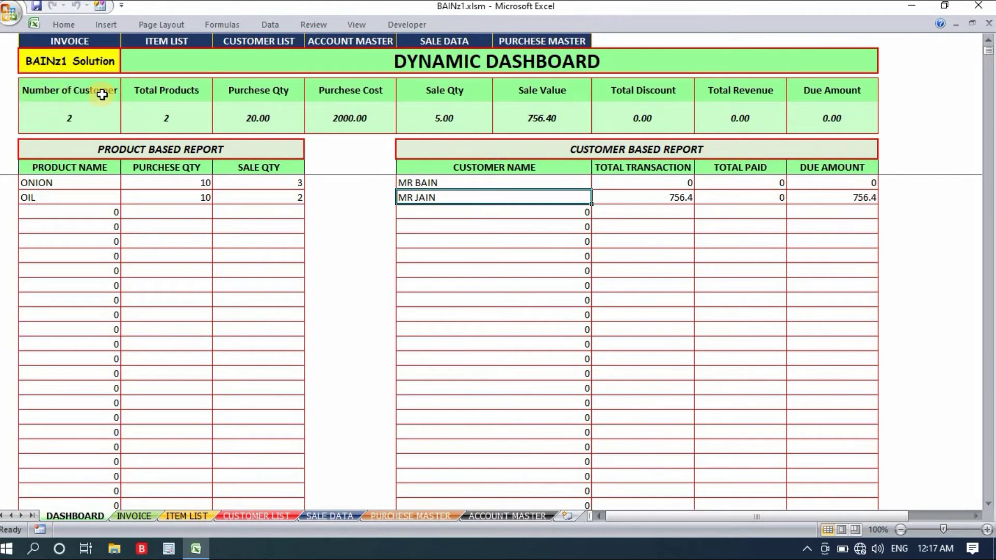
left_click(83, 112)
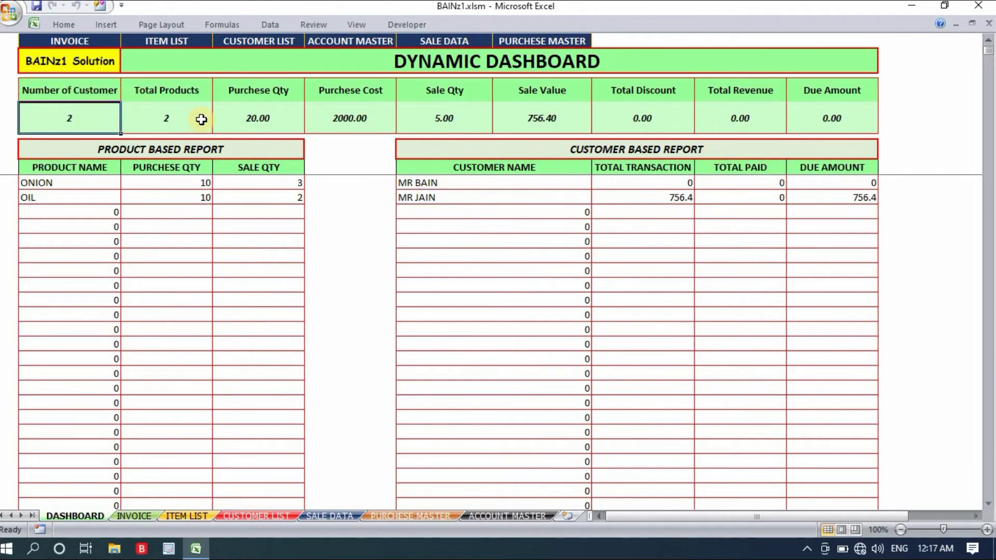
left_click(201, 119)
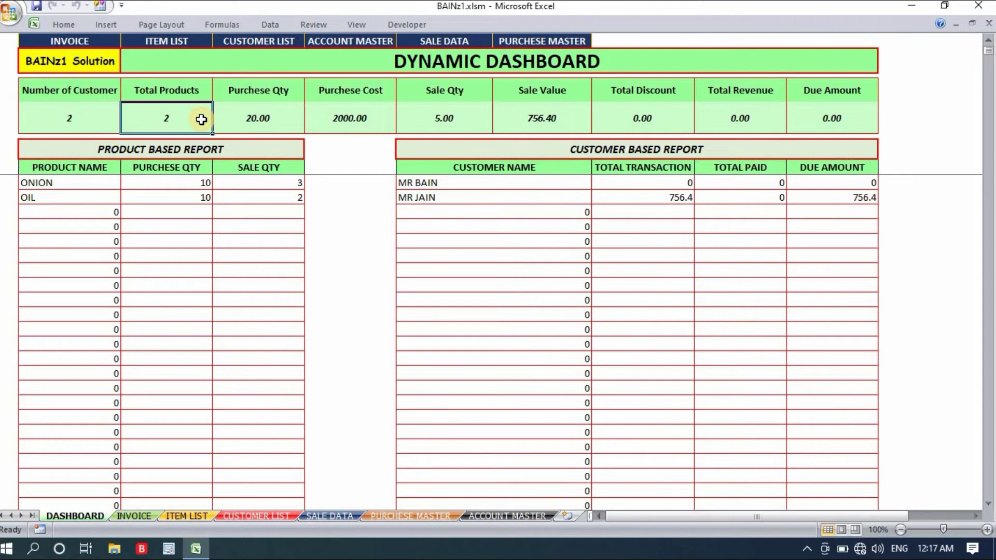
left_click(285, 117)
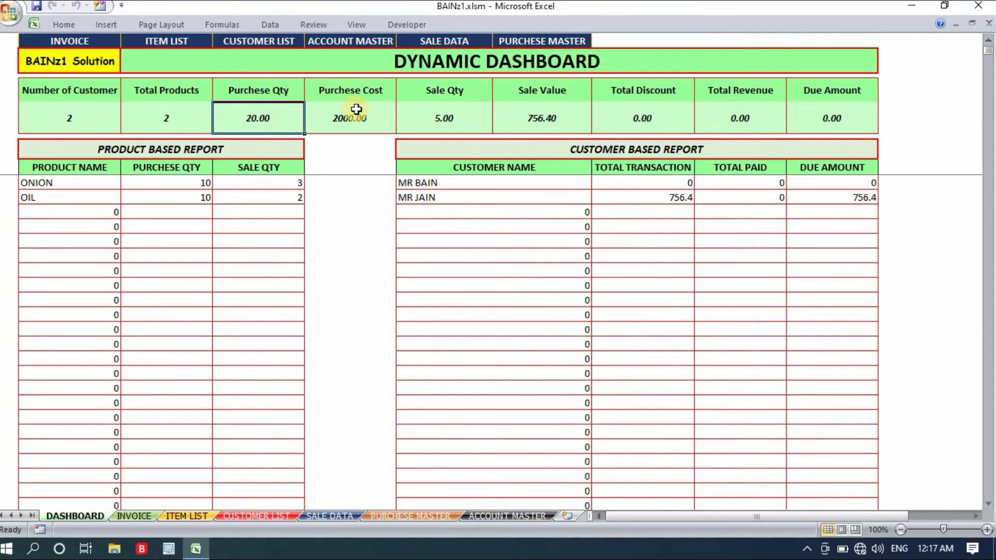
left_click(384, 116)
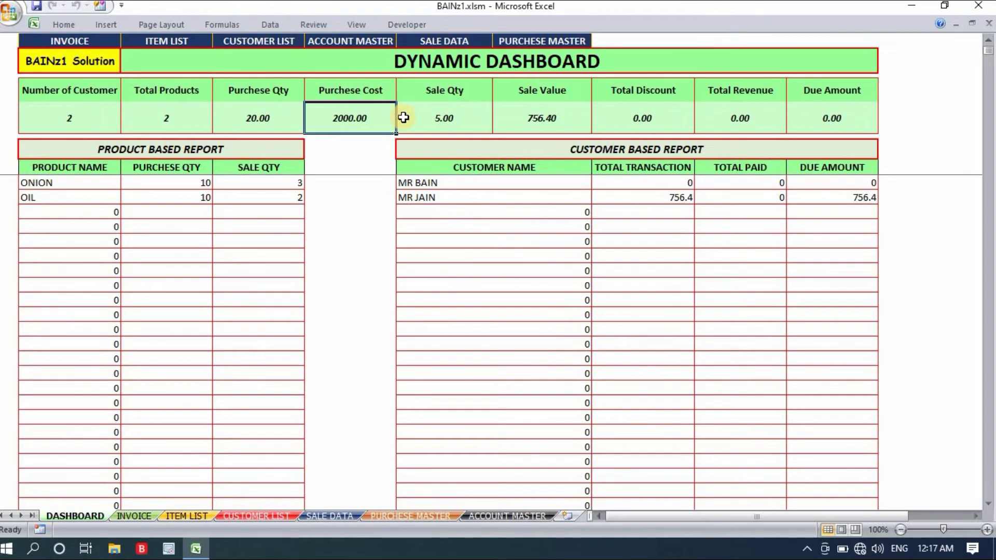
left_click(477, 119)
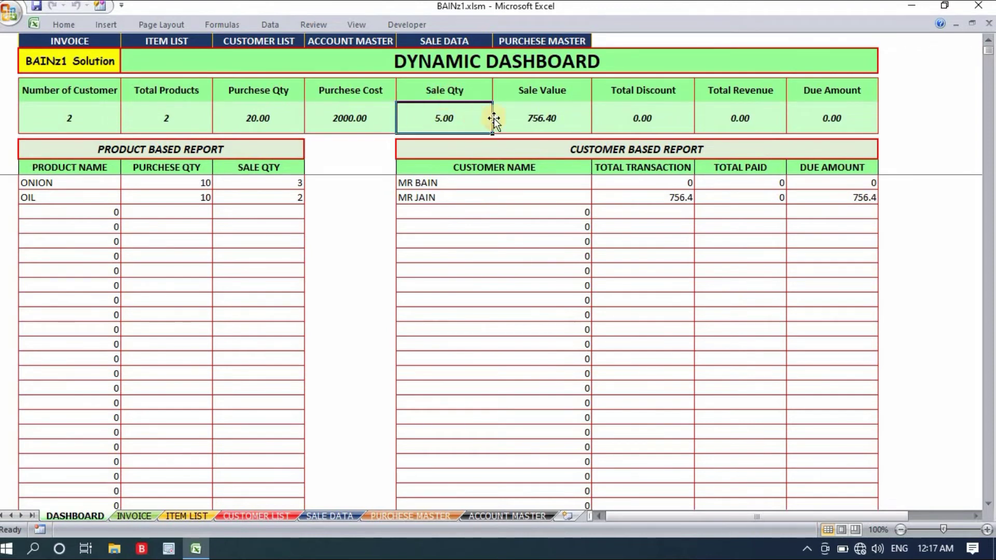
left_click(571, 113)
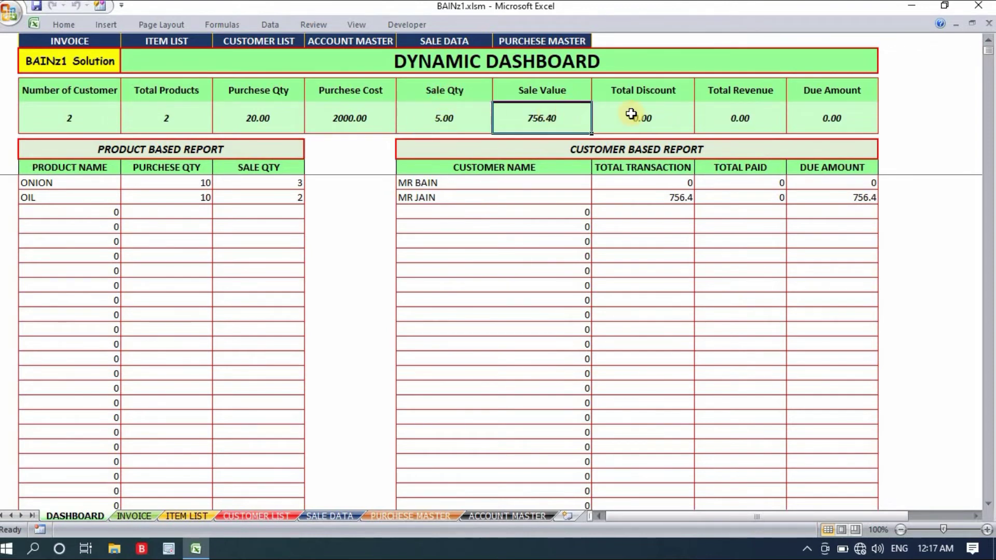
left_click(672, 114)
left_click(768, 116)
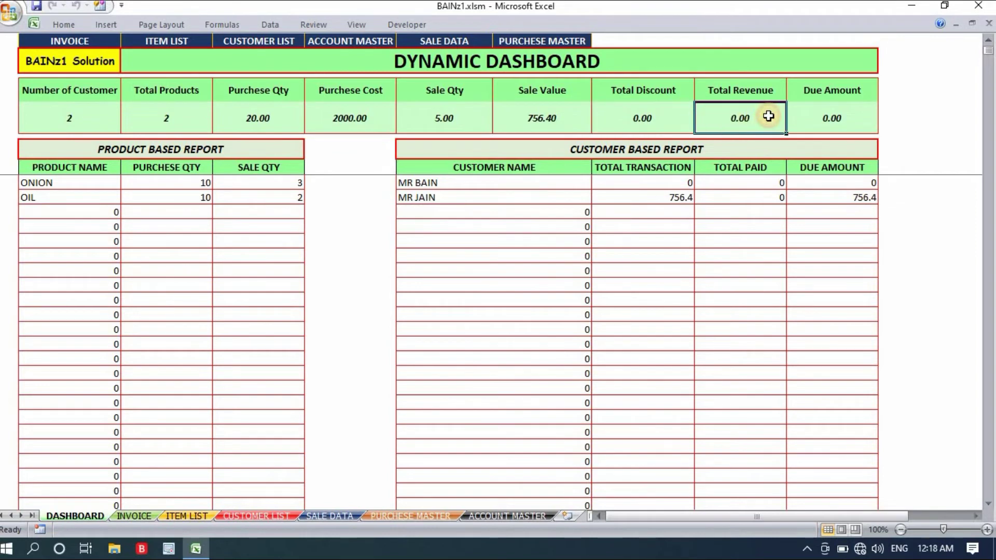
left_click(853, 119)
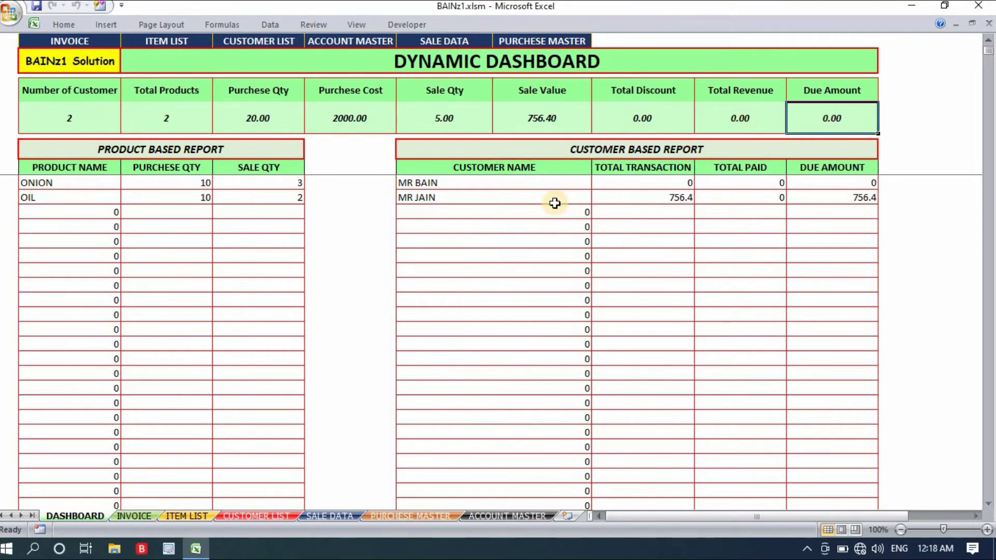
left_click(769, 116)
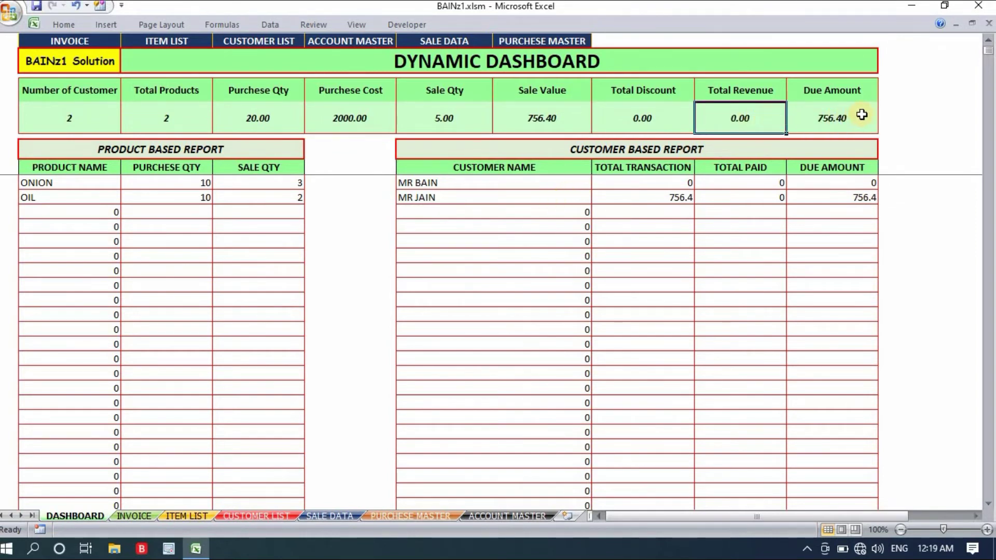